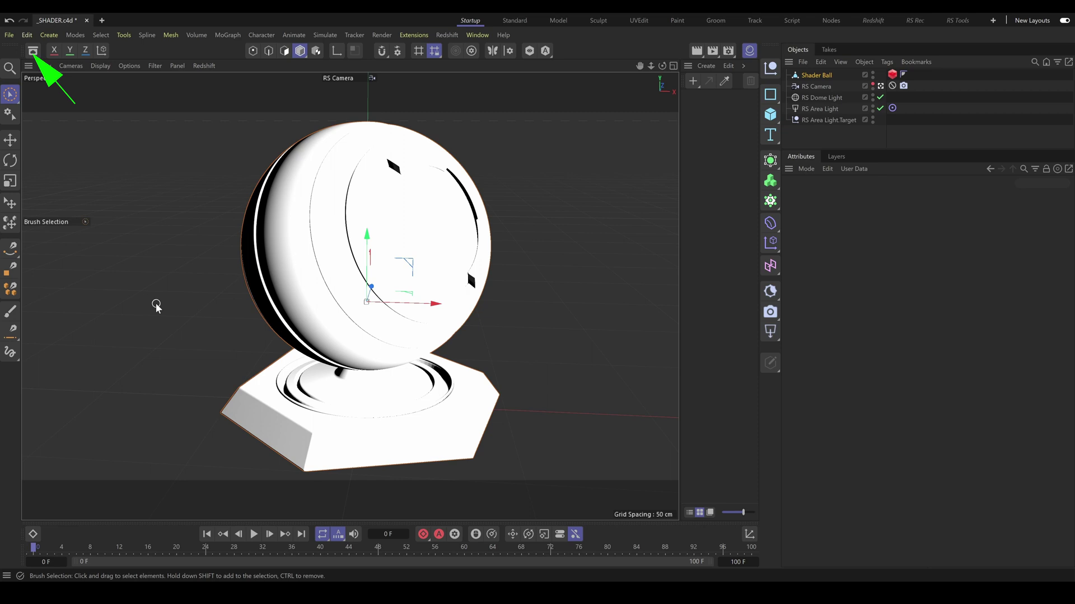
Open the Asset/Content Browser panel next to the shader ball viewport
click(34, 52)
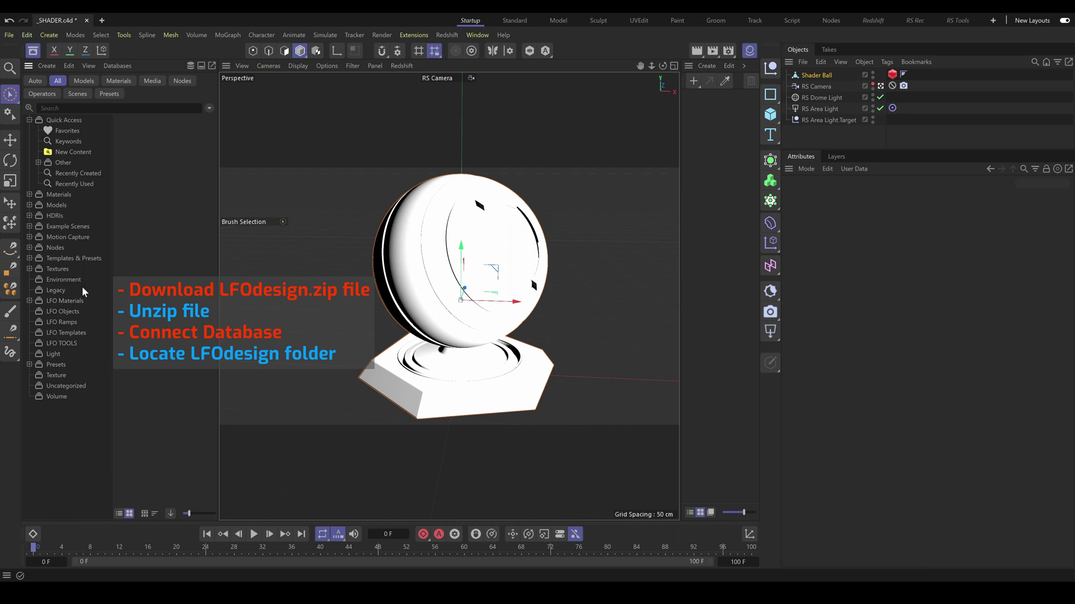
Check the Browser's Connect Database options, then close them without connecting a database
click(117, 66)
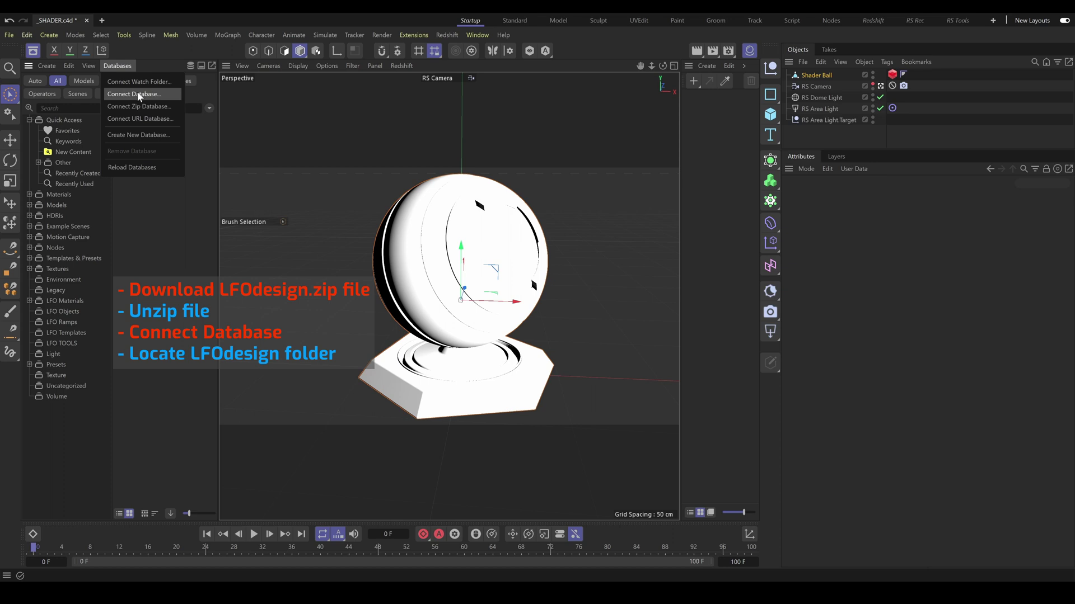
click(118, 65)
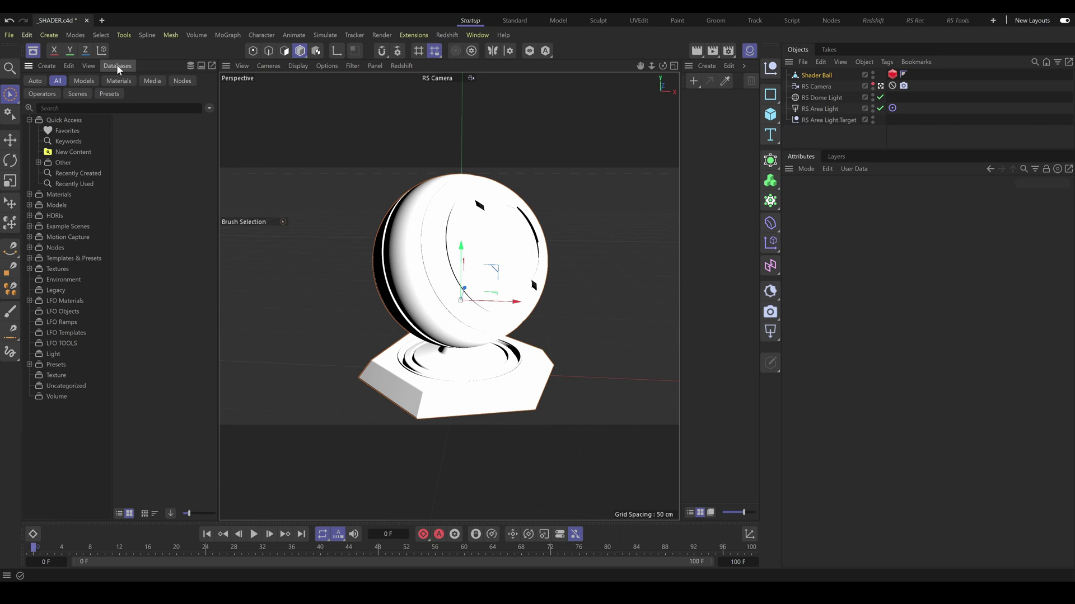
Browse LFO Materials, Objects, Ramps and Templates, ending on the 76 LFO TOOLS materials
click(56, 301)
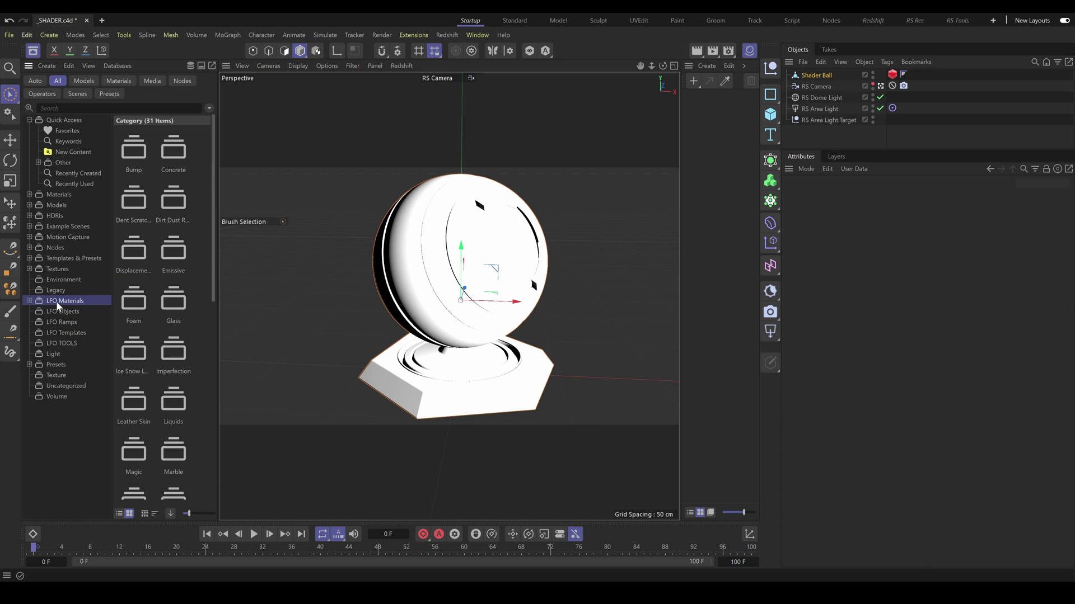
click(53, 312)
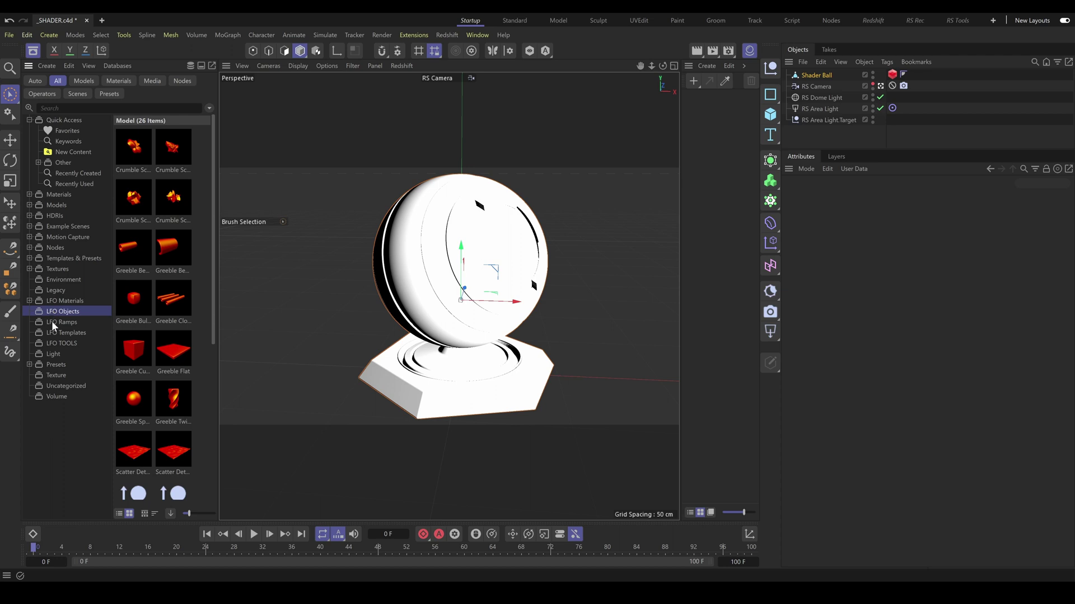
click(52, 322)
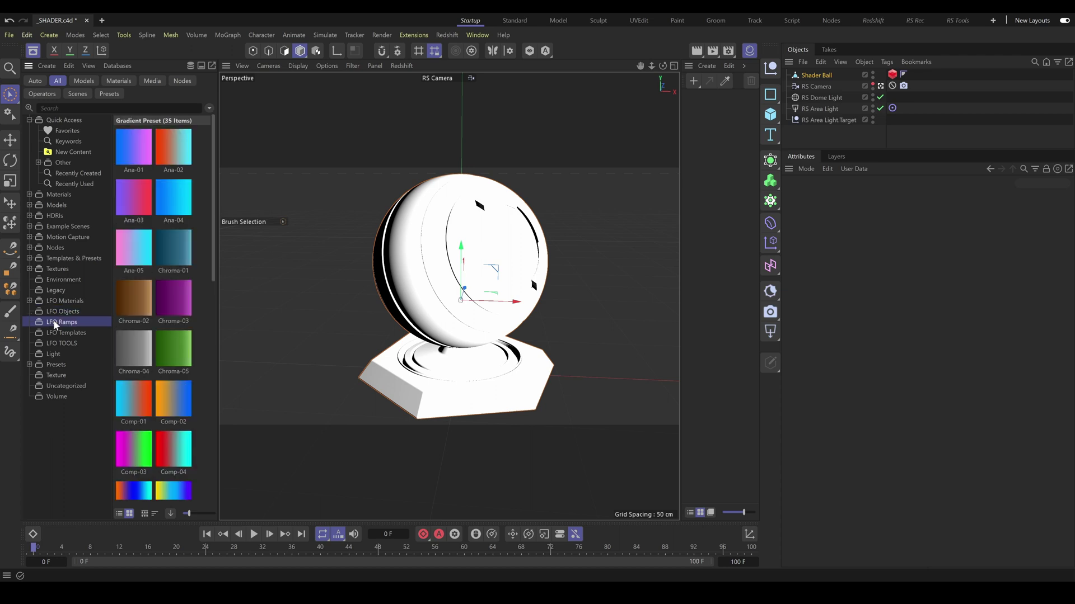
click(53, 334)
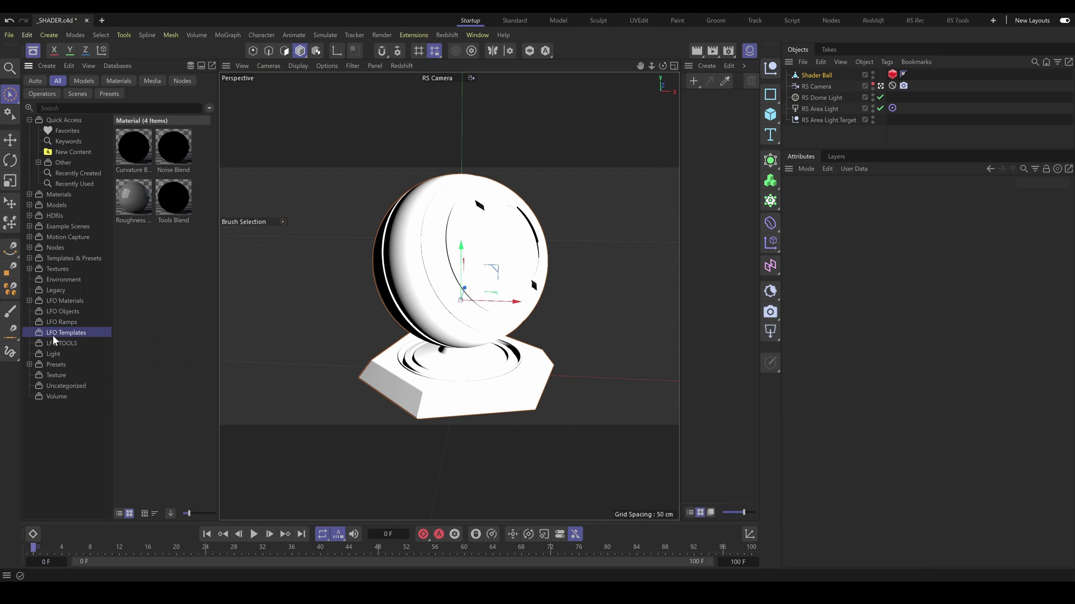
click(51, 343)
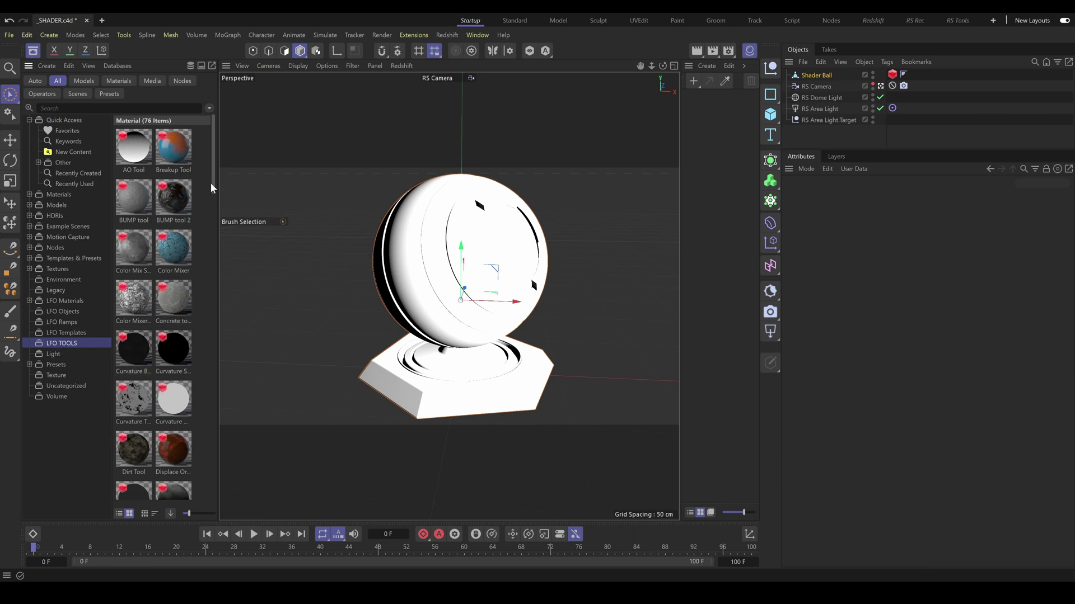
Scroll the LFO TOOLS list and drag the Soil Tool material onto the Shader Ball
drag(213, 187, 203, 494)
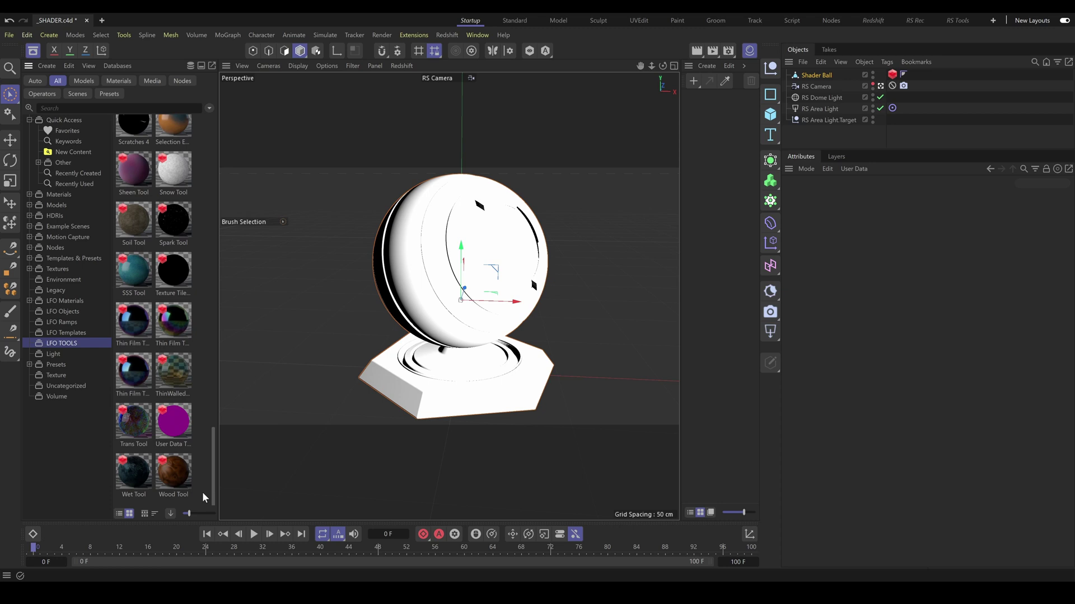
drag(132, 224, 817, 73)
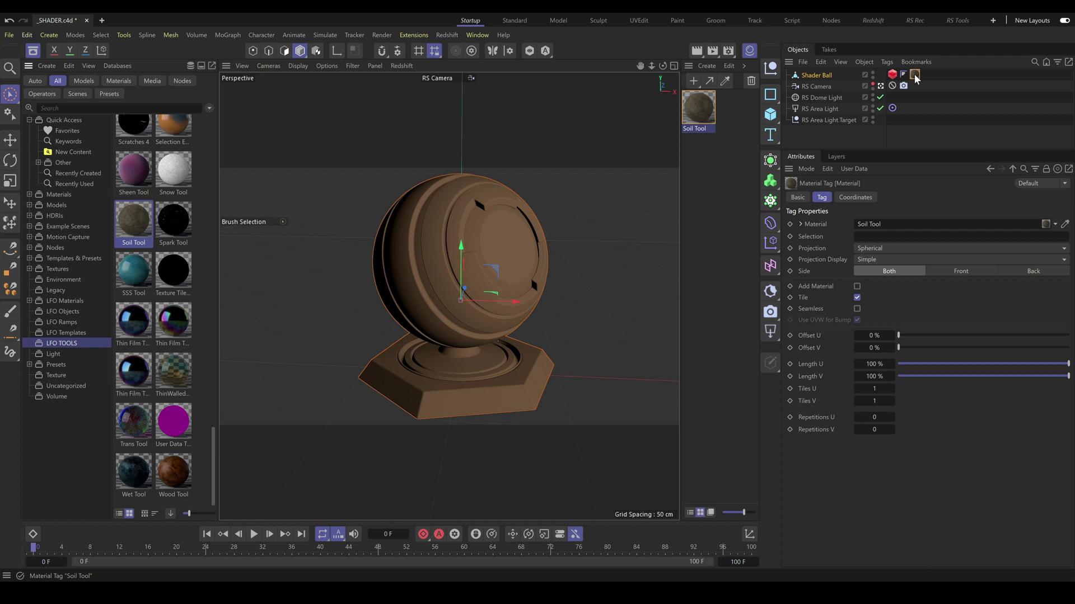
Open the Soil Tool material's Redshift Shader Graph and show its Soil Type and Pattern Scale parameters
double_click(697, 114)
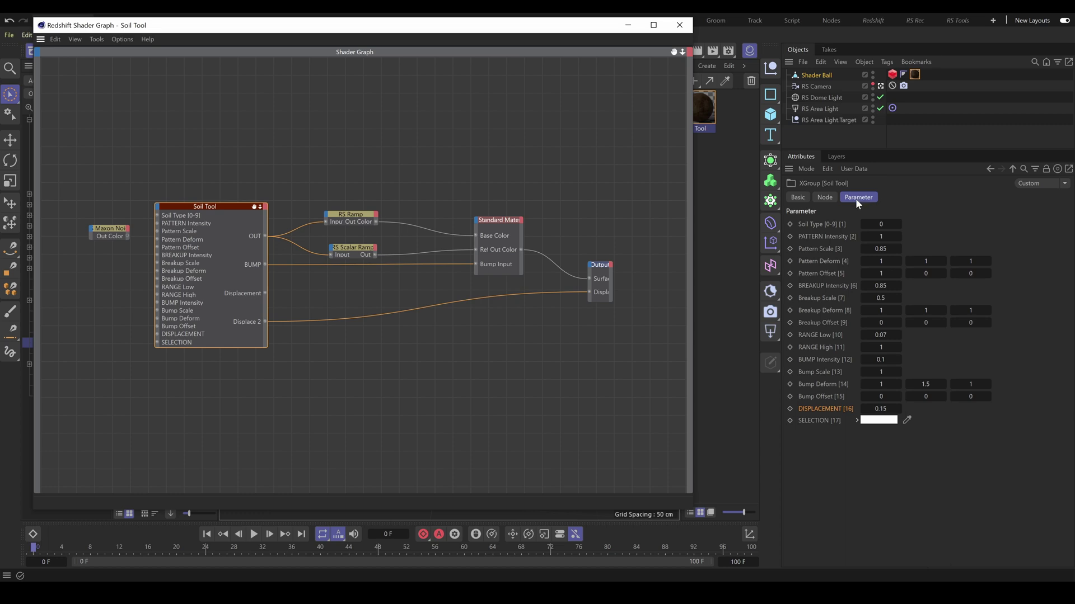
click(812, 222)
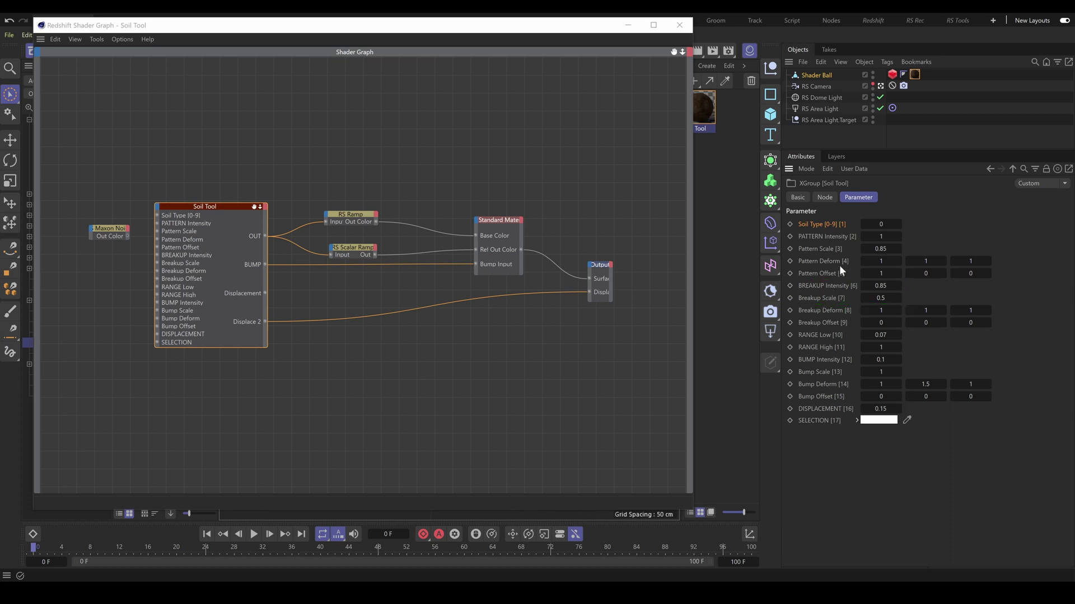
drag(838, 265, 829, 273)
Give PATTERN Intensity, Pattern Scale, BREAKUP Intensity and Breakup Scale slider controls
right_click(814, 237)
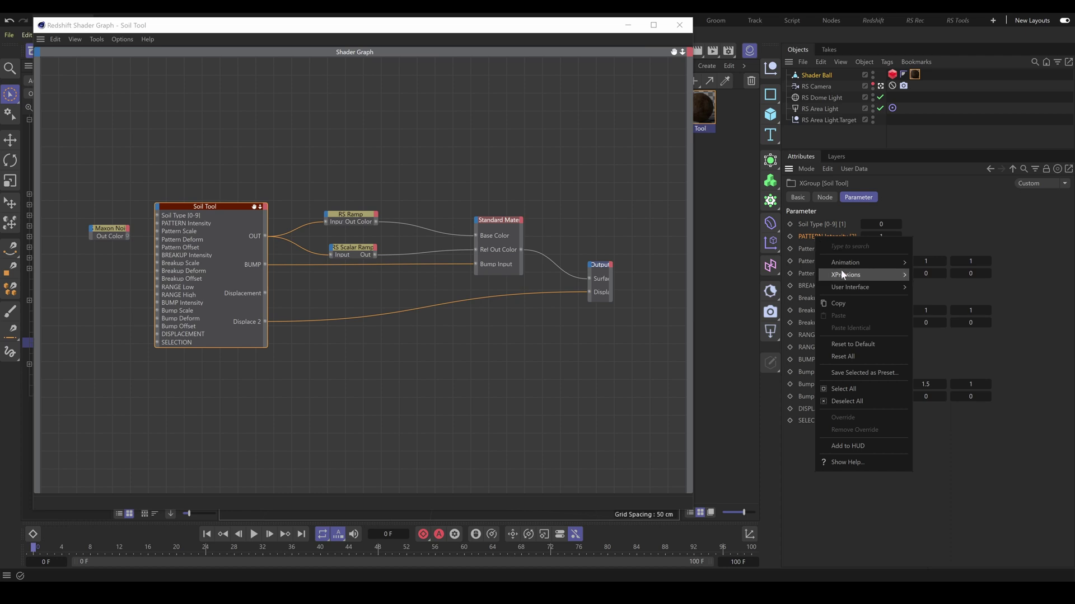
mouse_move(859, 286)
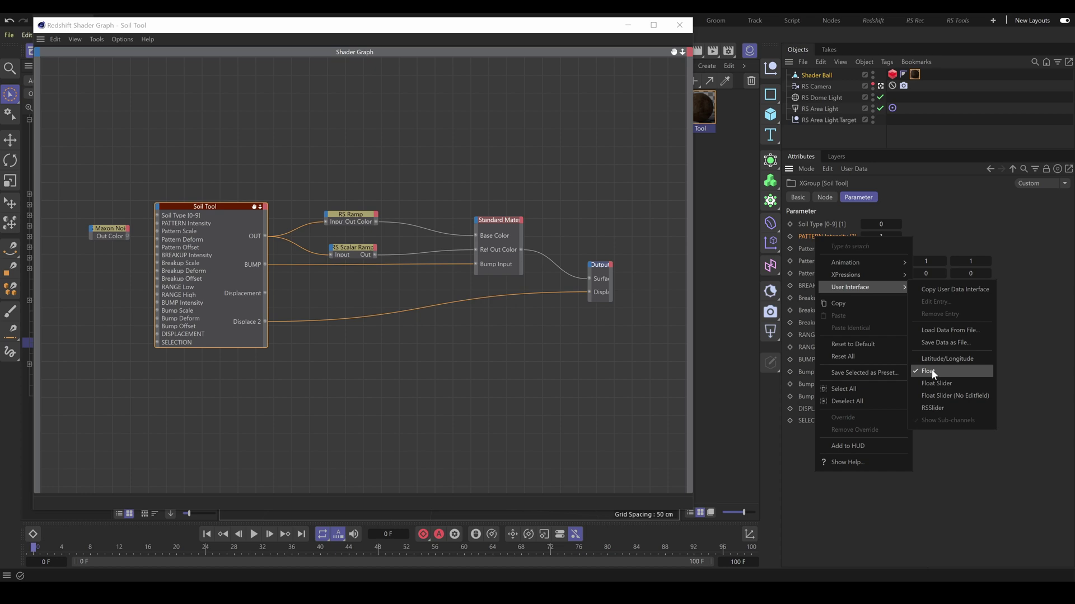
click(932, 407)
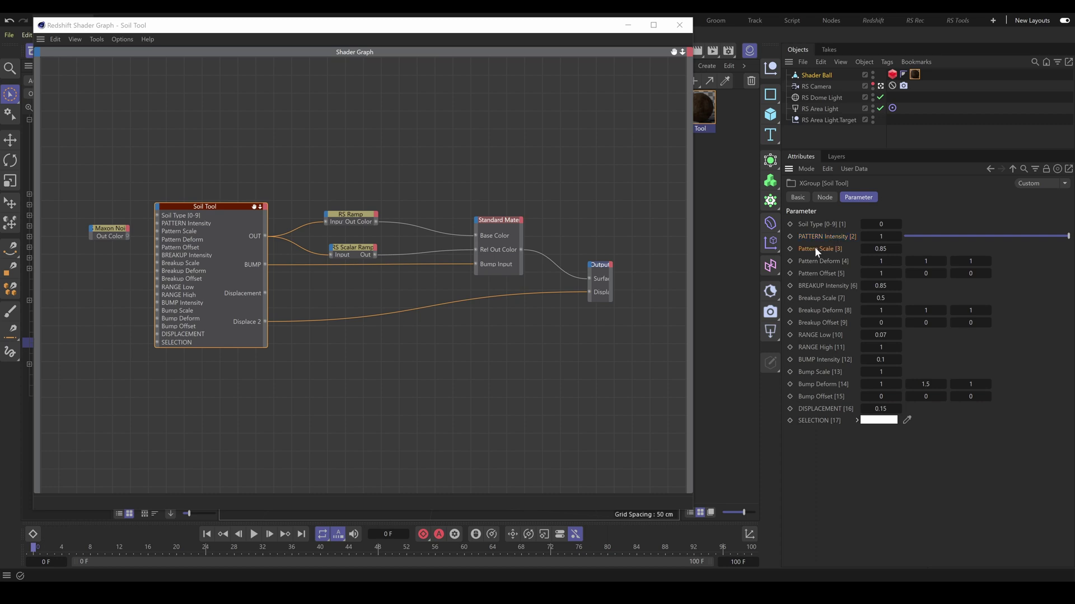
right_click(815, 248)
click(931, 417)
right_click(821, 284)
mouse_move(855, 338)
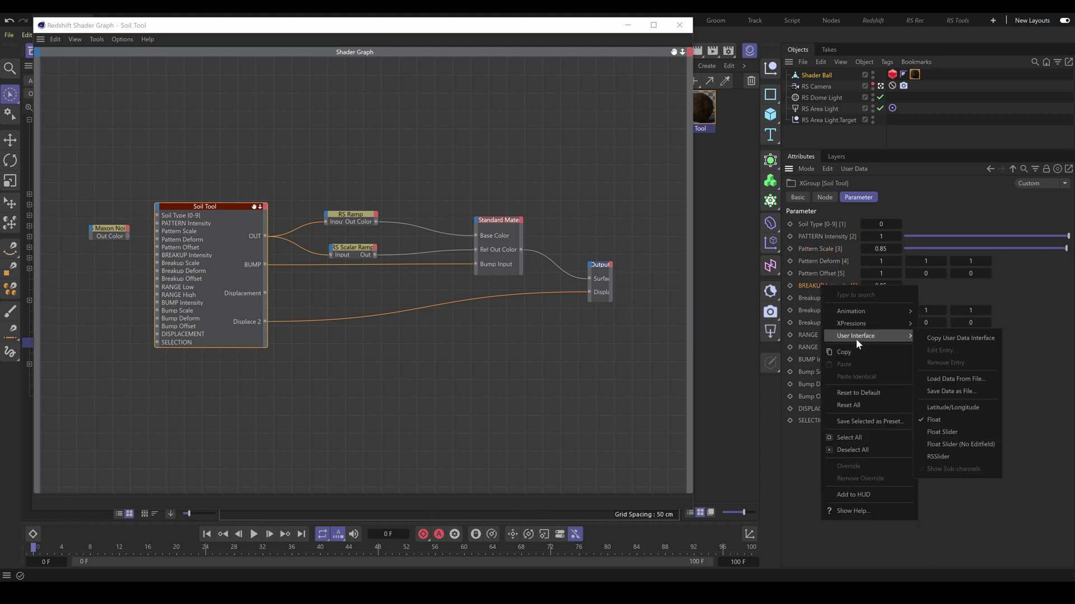
click(927, 455)
right_click(820, 297)
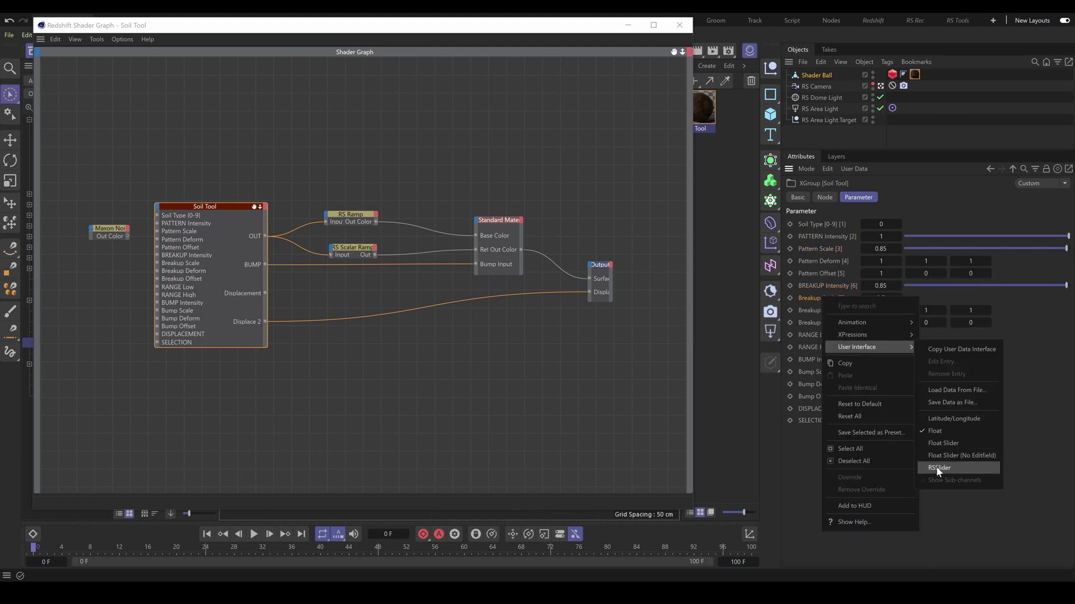
click(936, 465)
Switch RANGE Low and RANGE High to slider controls
right_click(815, 335)
mouse_move(855, 384)
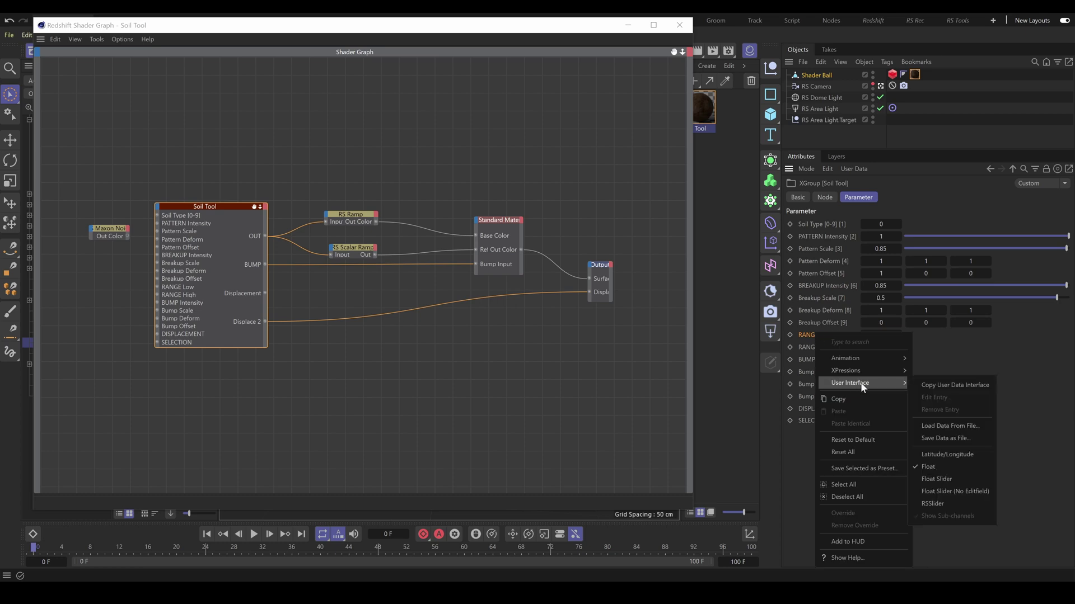
click(939, 503)
right_click(818, 344)
mouse_move(857, 395)
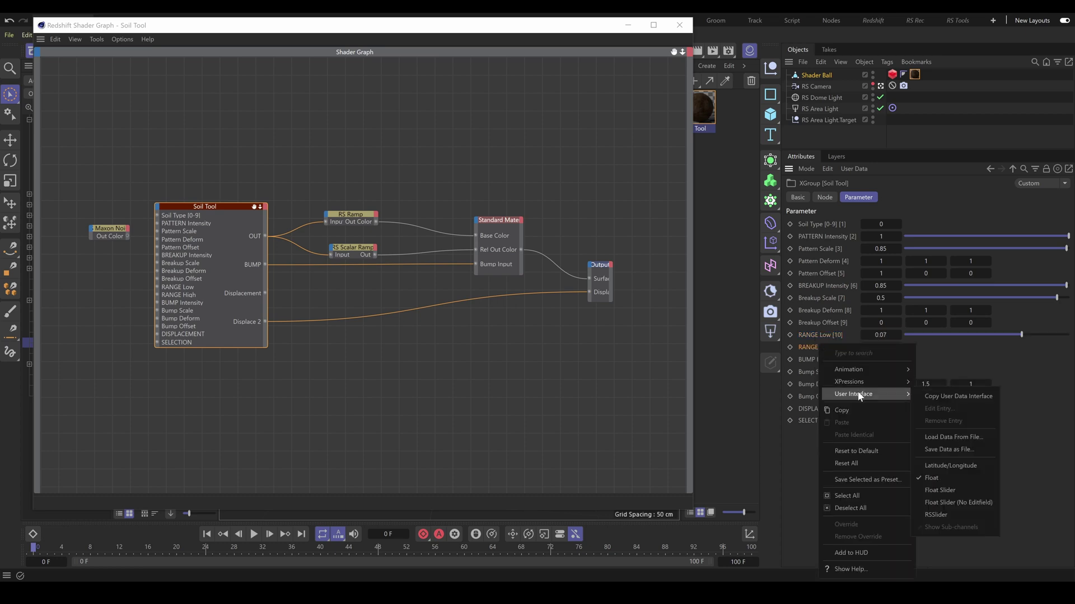
click(938, 515)
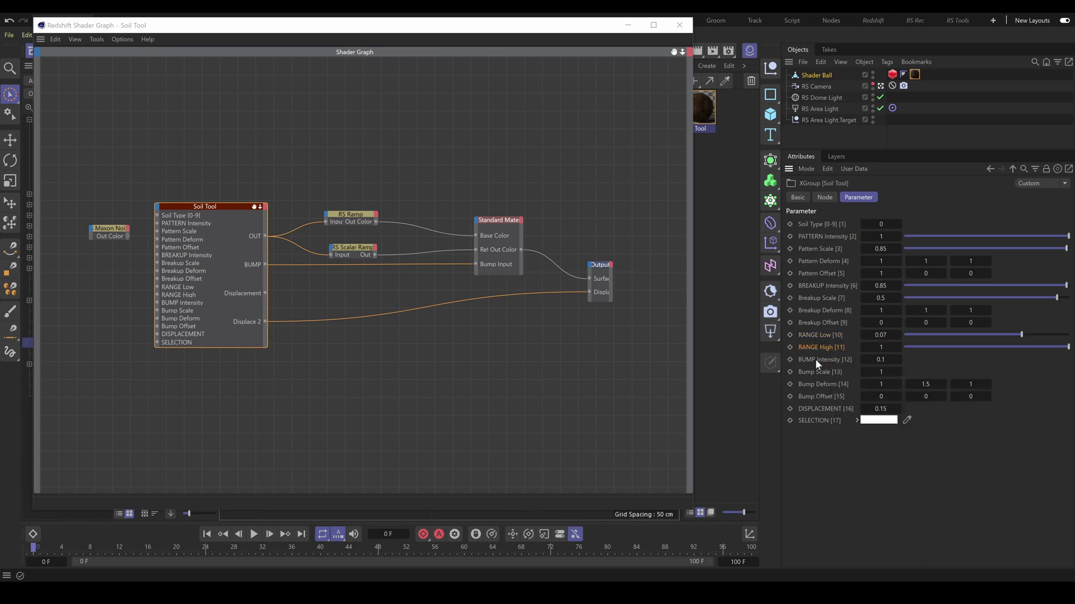
Give BUMP Intensity, Bump Scale and DISPLACEMENT slider controls
right_click(815, 359)
mouse_move(856, 396)
click(938, 516)
right_click(824, 371)
click(941, 516)
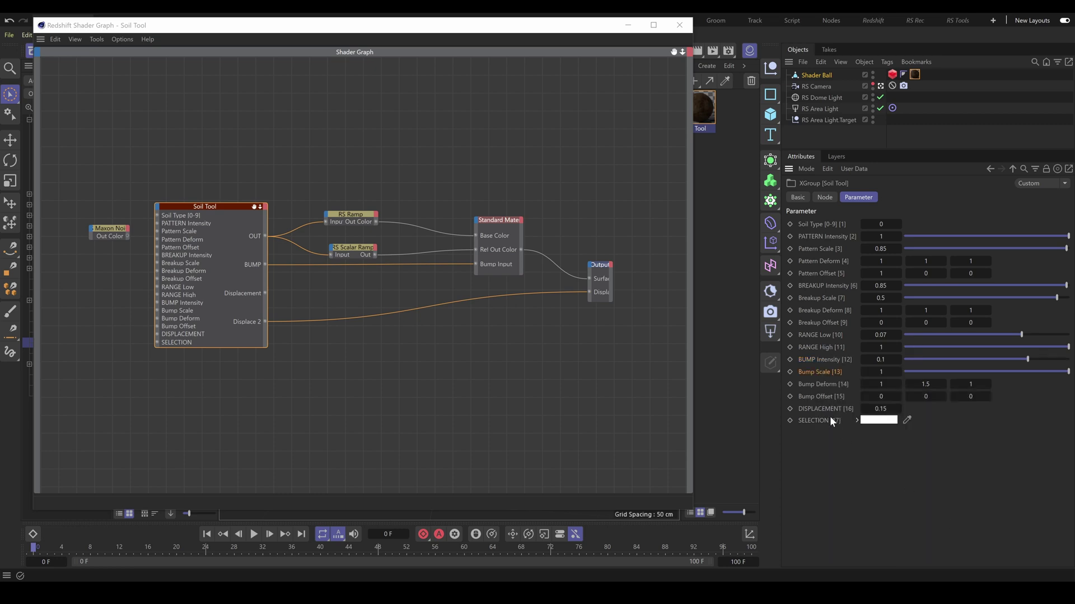
right_click(822, 408)
mouse_move(856, 396)
click(941, 517)
click(729, 52)
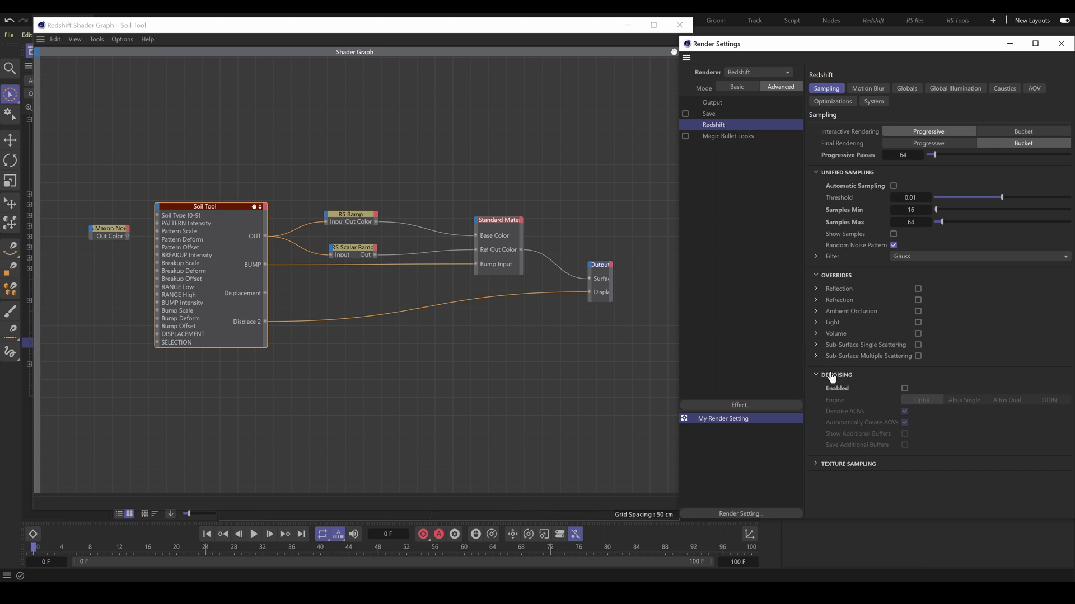
Enable Redshift denoising with the OptiX engine in the Sampling settings
click(904, 389)
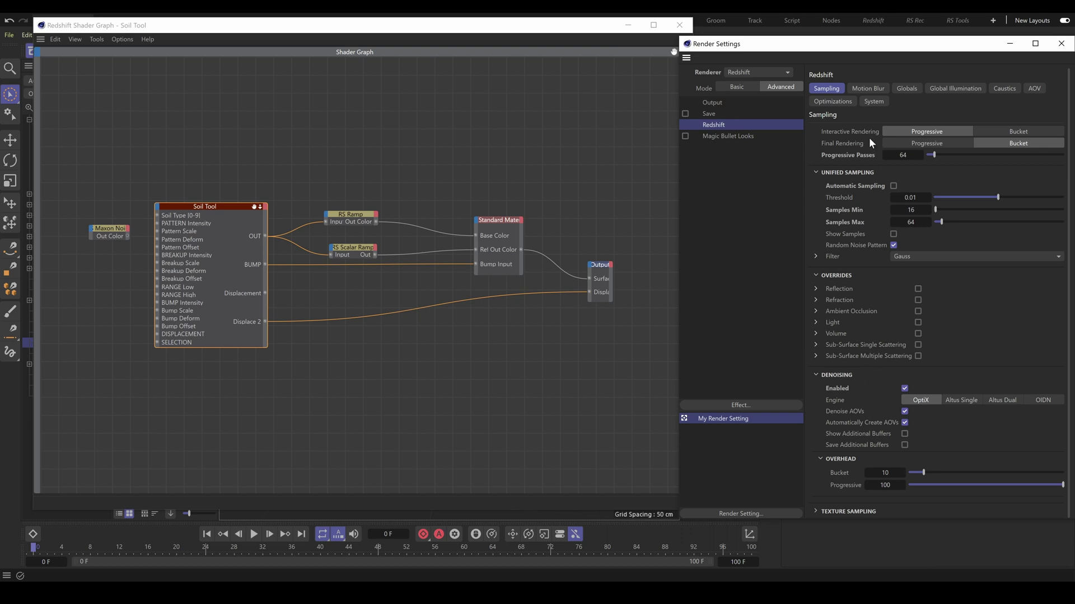
Show Redshift's System settings and expand the Units section
click(873, 102)
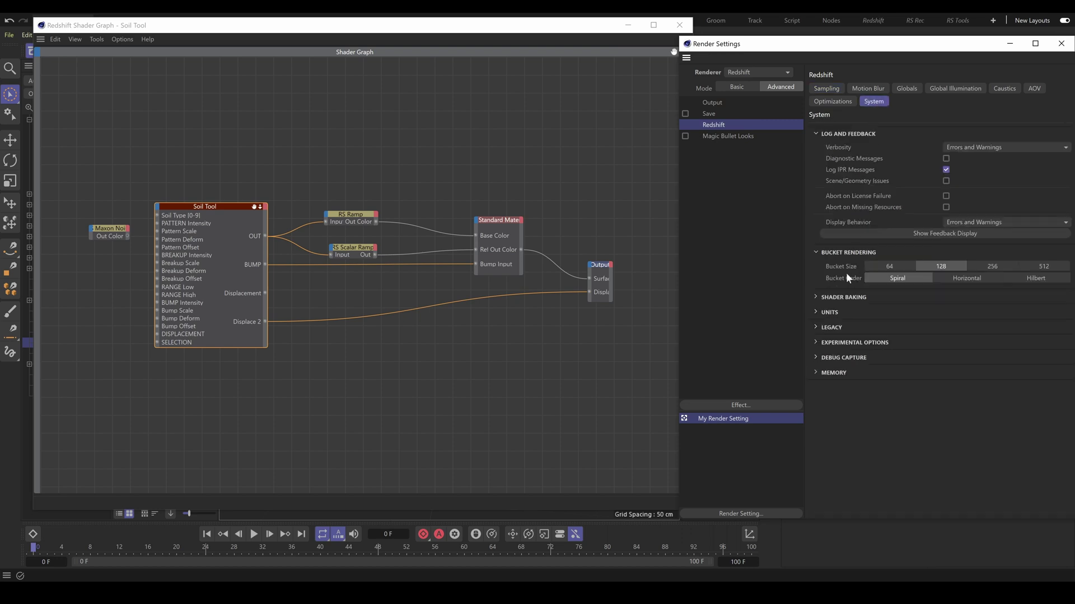
click(816, 313)
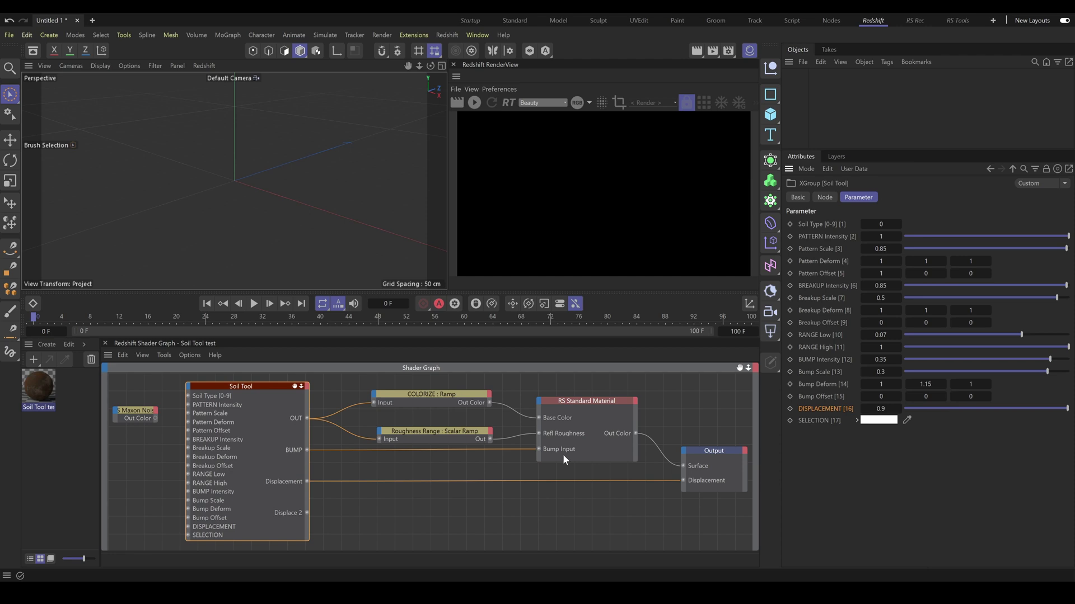
Inspect the COLORIZE Ramp and Roughness Range nodes in the Shader Graph
click(445, 394)
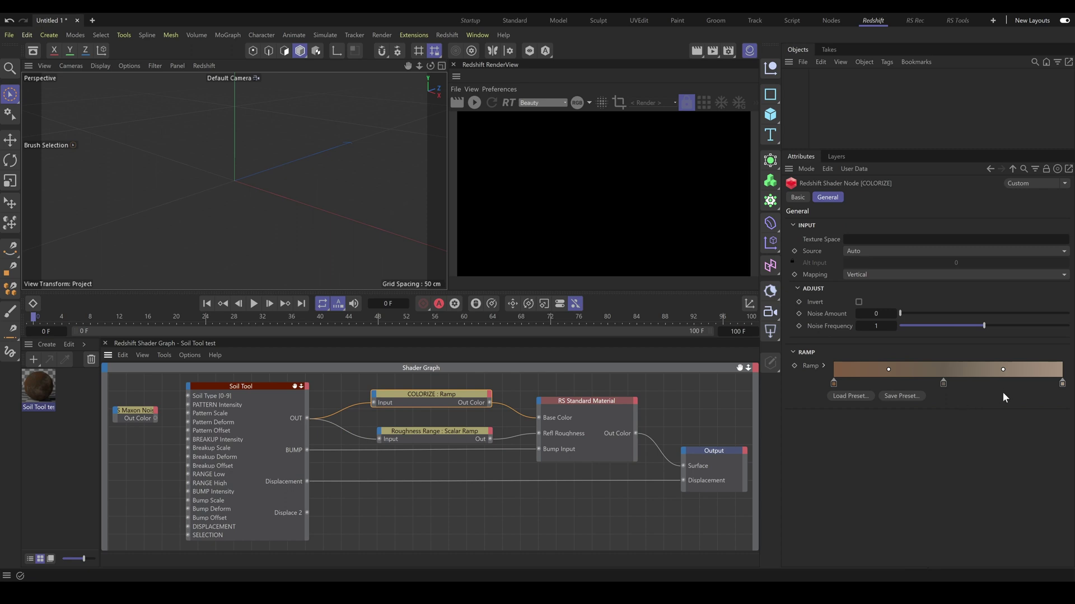
click(431, 433)
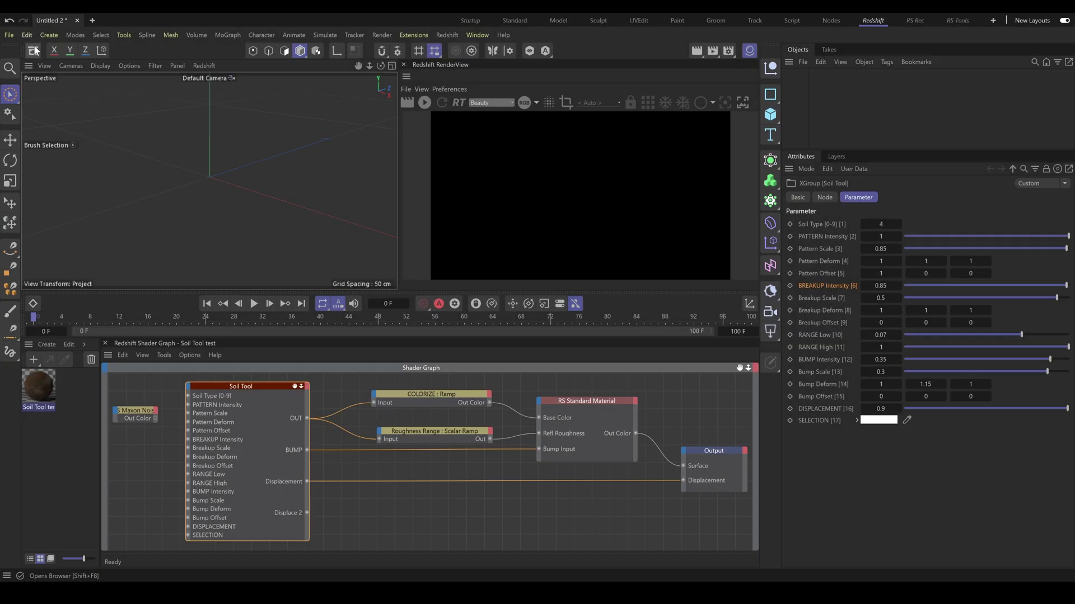
Add a 400 cm Plane and apply the Soil Tool material to it
click(770, 115)
click(815, 153)
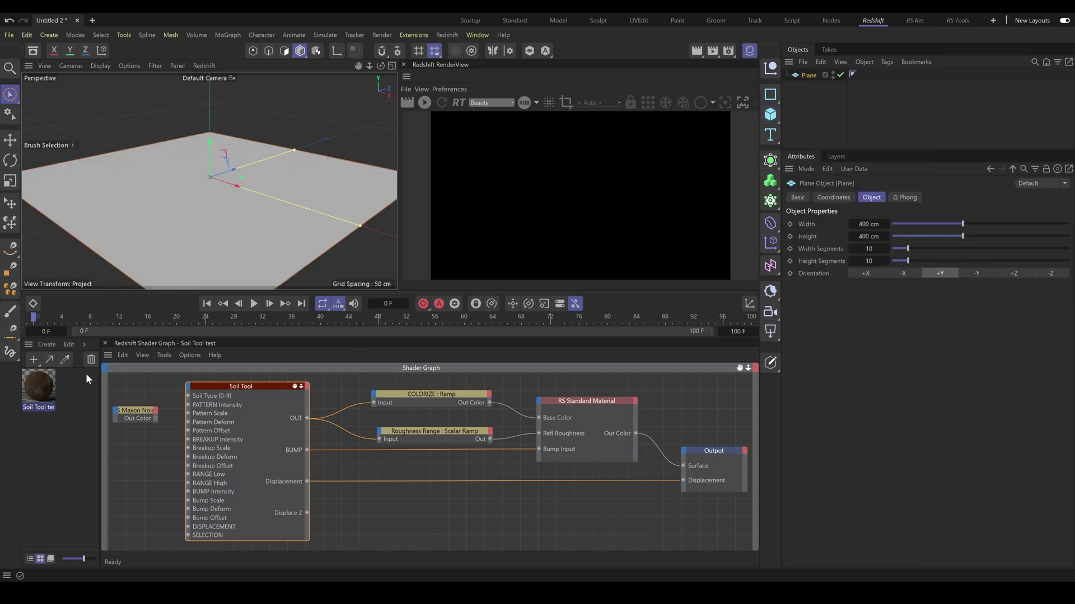
drag(47, 392, 811, 80)
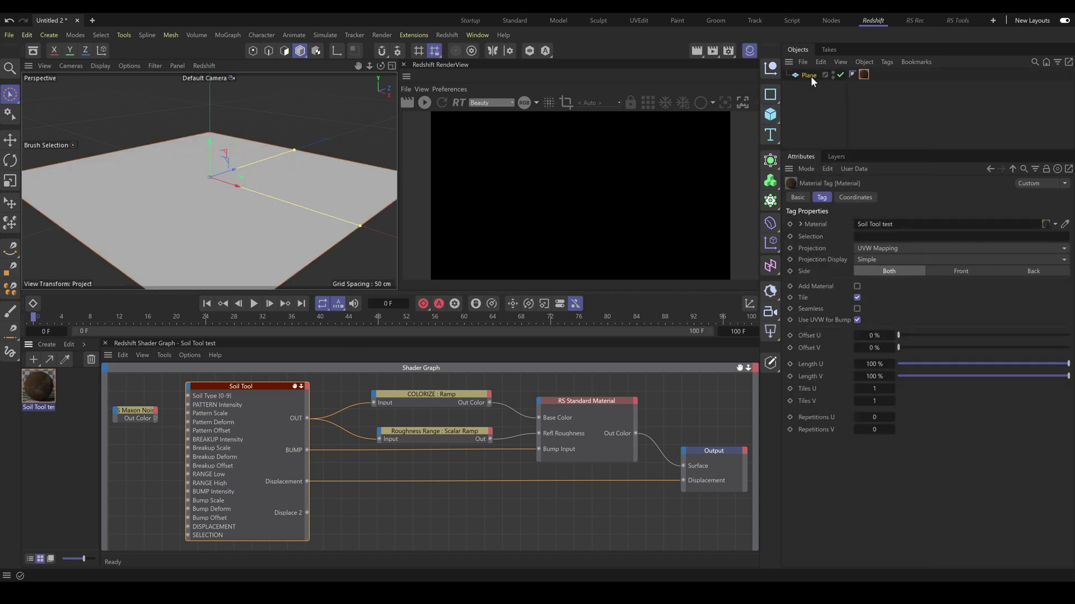
Render the soil-textured plane in the Redshift RenderView and open the Redshift menu
click(424, 104)
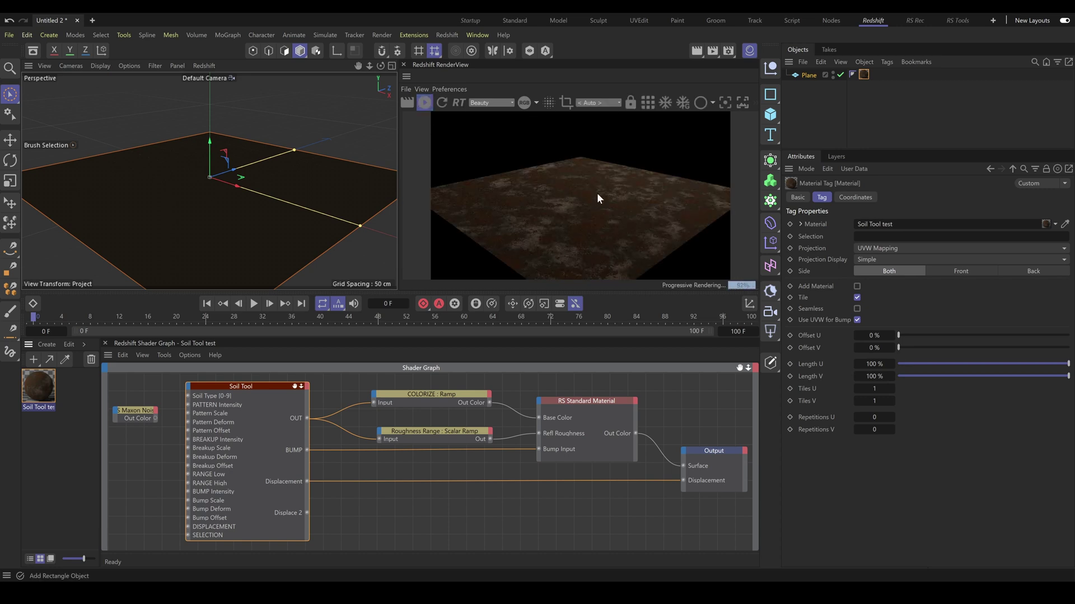
click(446, 34)
mouse_move(462, 72)
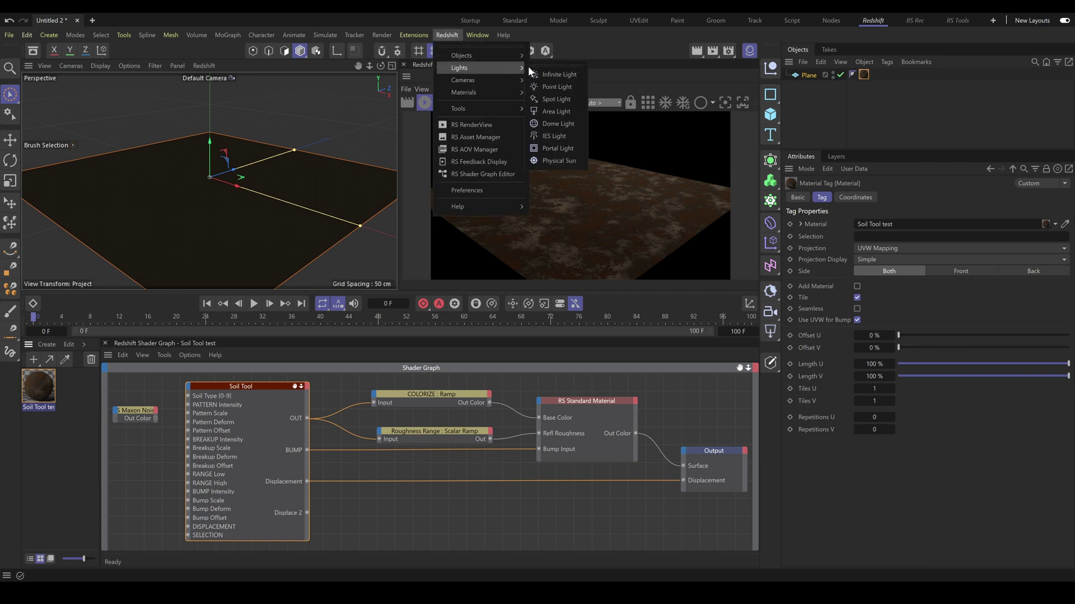
Add an RS Physical Sun pitched to -29° toward the soil plane, then reselect the Plane
click(552, 161)
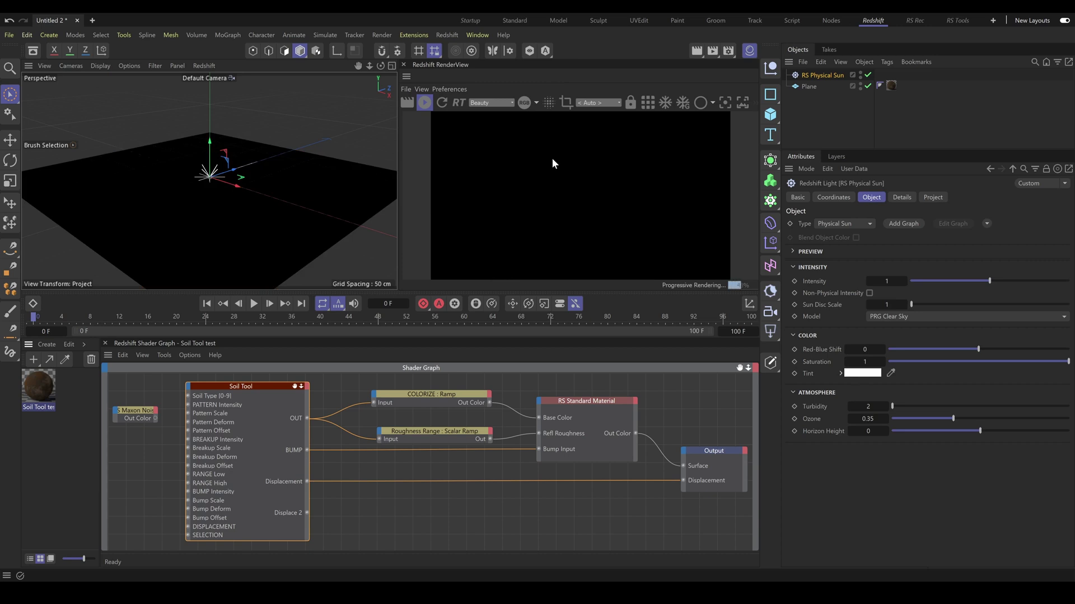
click(832, 197)
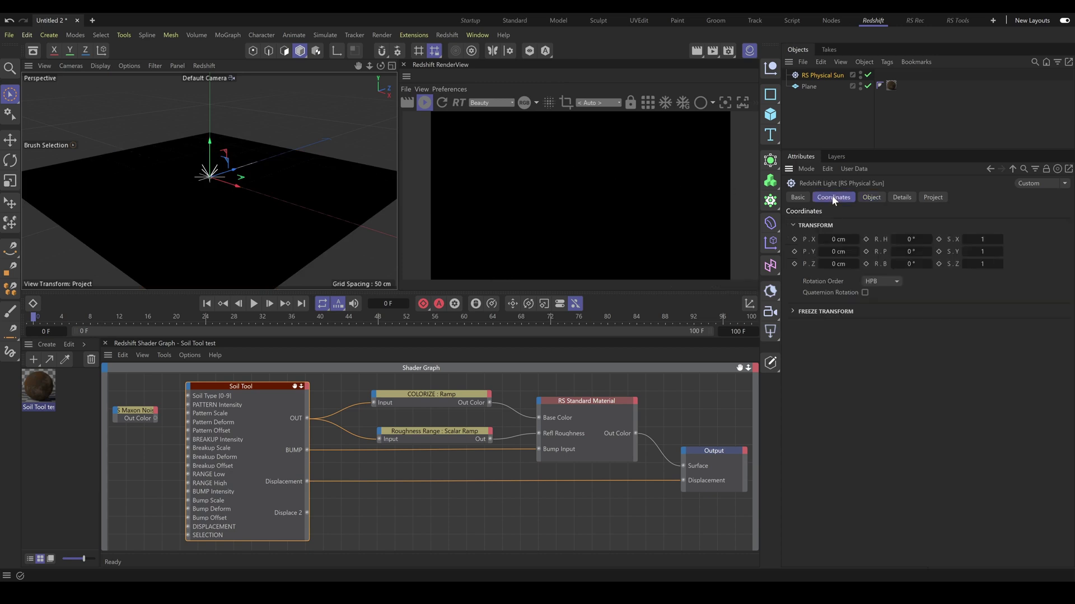
mouse_move(911, 252)
mouse_down()
mouse_move(887, 251)
mouse_move(898, 251)
mouse_up()
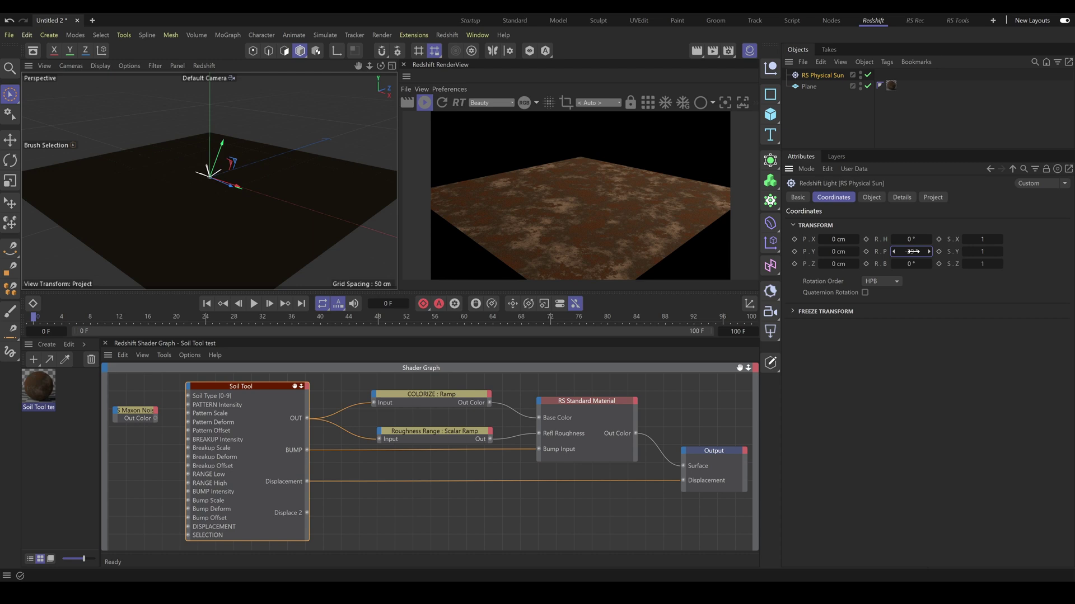
click(808, 86)
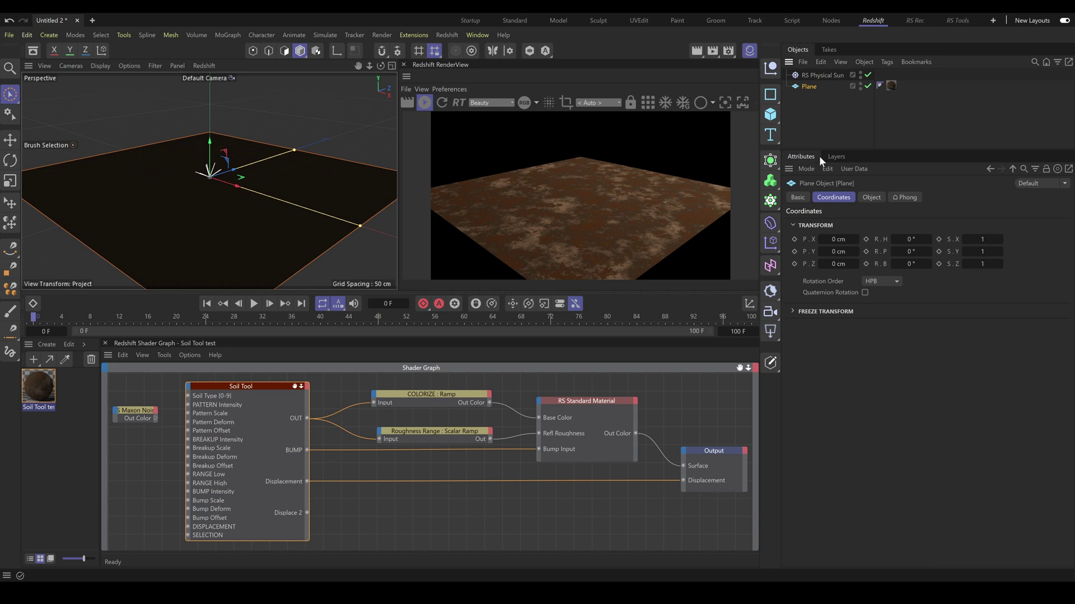
Add a Redshift Object tag to the plane and show its Geometry settings
right_click(811, 84)
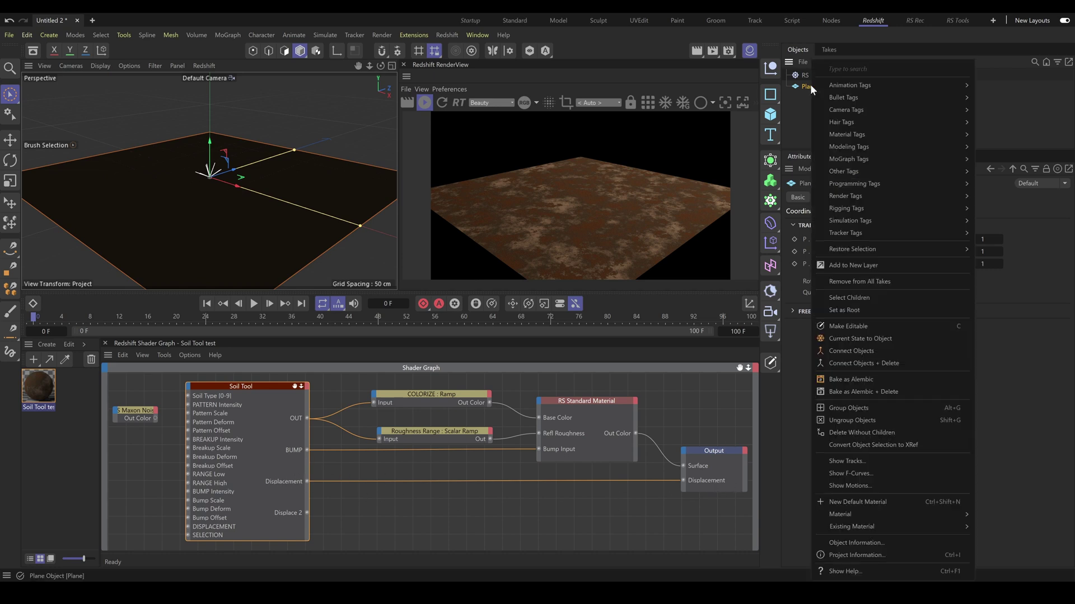
mouse_move(854, 196)
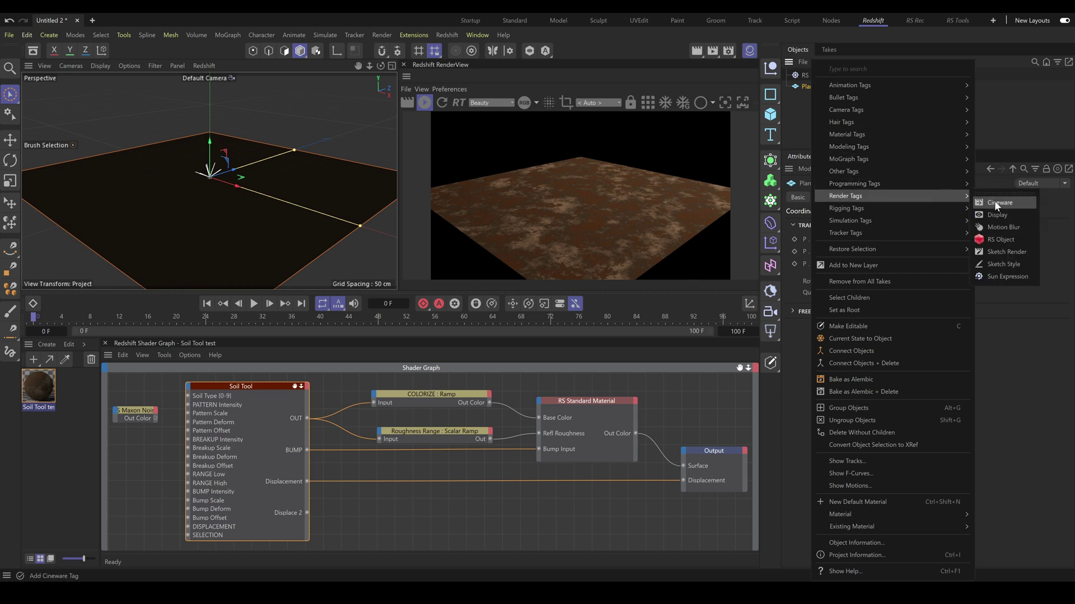
click(990, 240)
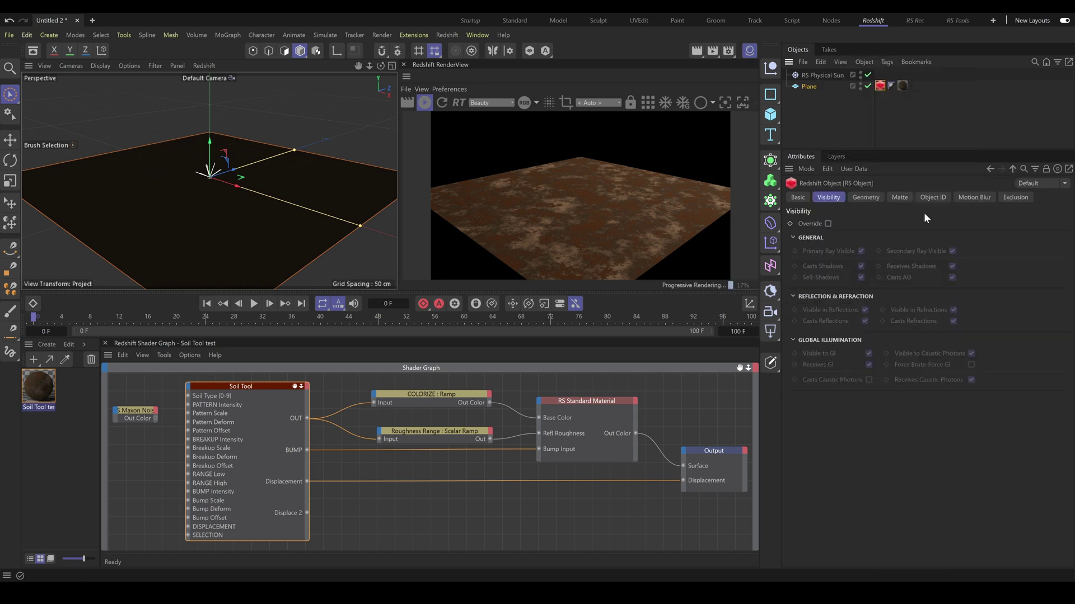
click(866, 197)
Enable override and tessellation without screen-space adaptivity, max subdivisions 4, minimum edge length 1
click(828, 224)
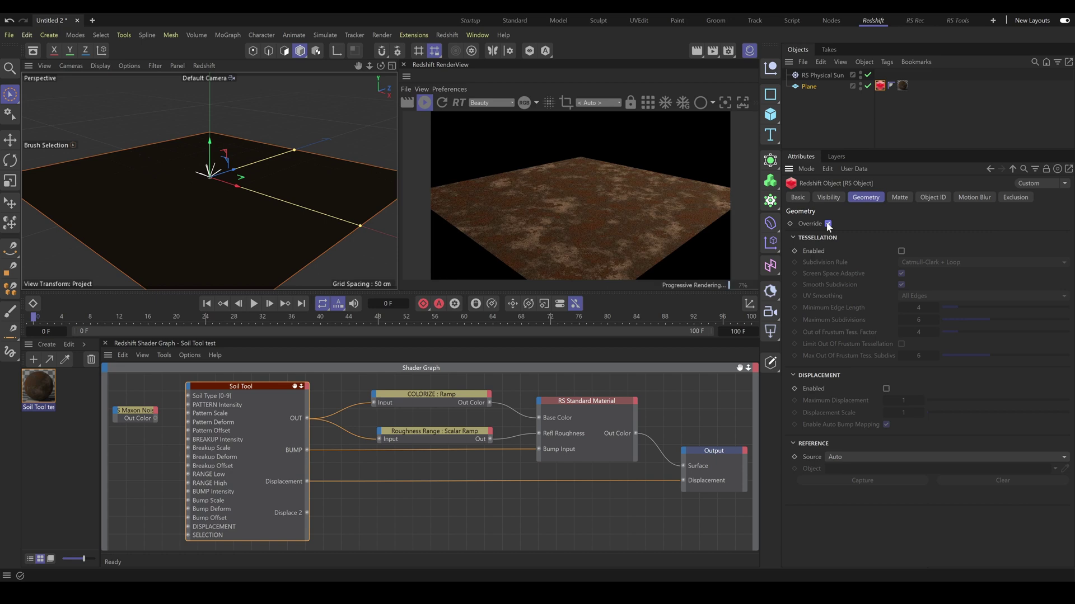
click(900, 251)
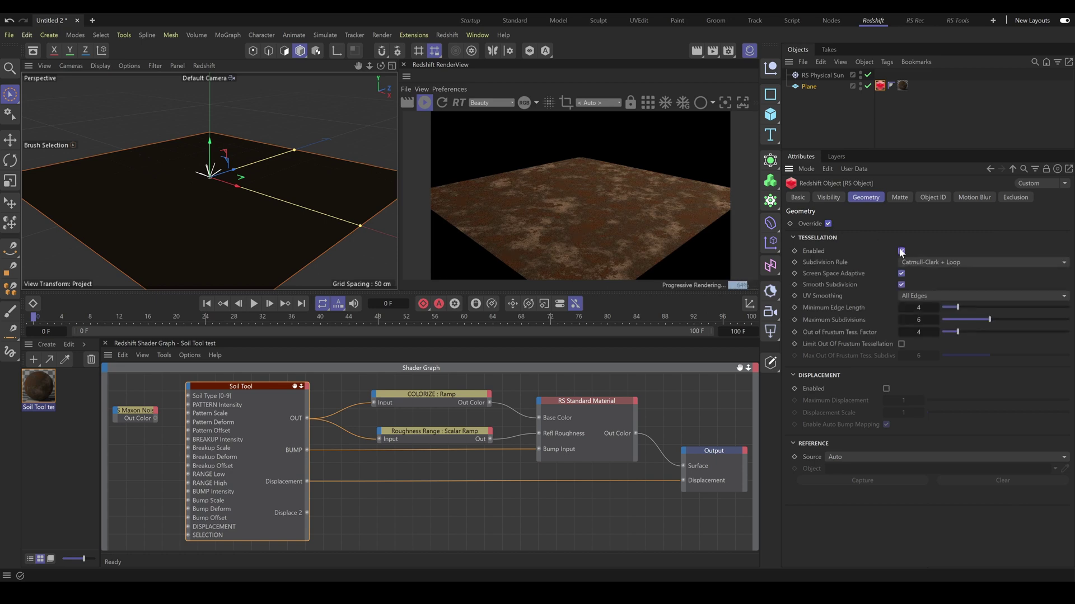
click(900, 272)
click(918, 319)
click(919, 308)
drag(918, 308, 901, 322)
Enable displacement with maximum displacement 5 and displacement scale 2
click(886, 388)
text(5)
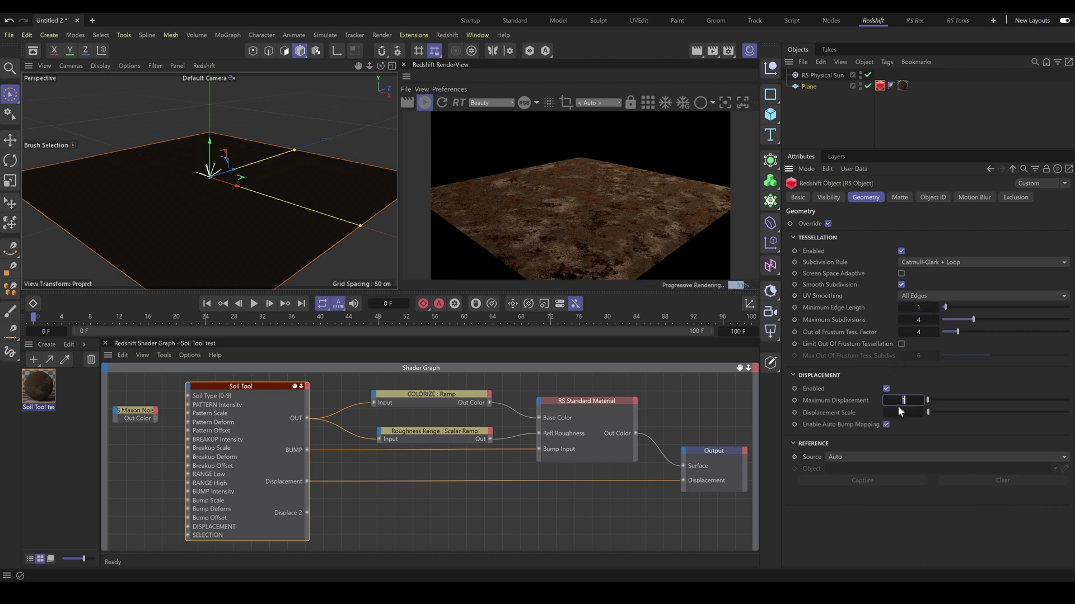
key(Return)
click(901, 413)
text(2)
key(Return)
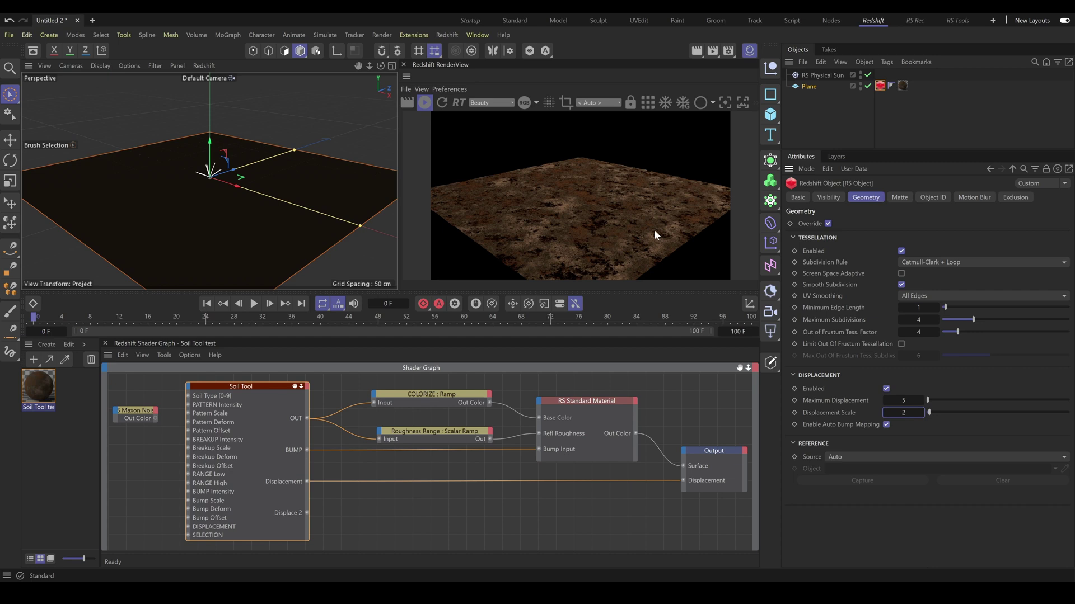
Select the RS Physical Sun and swing its heading (R.H) to 120°
click(826, 77)
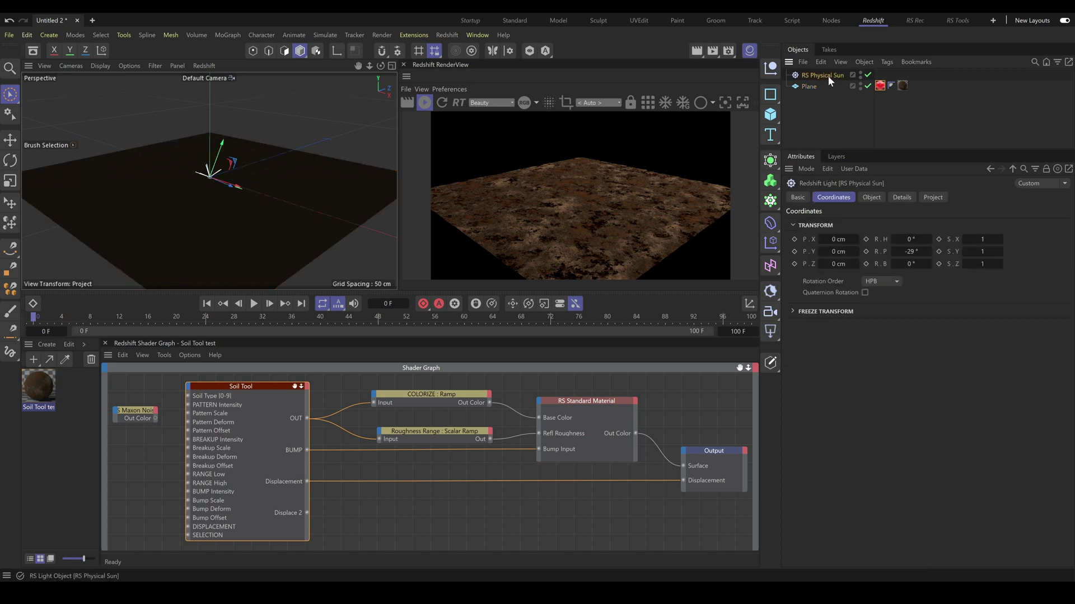
drag(910, 239, 978, 239)
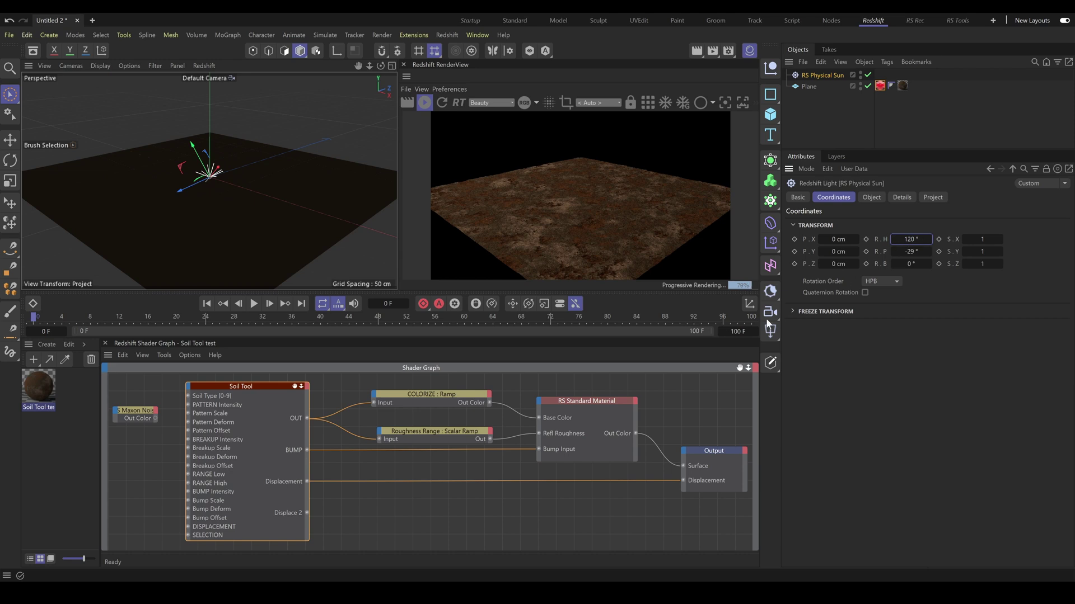
click(445, 394)
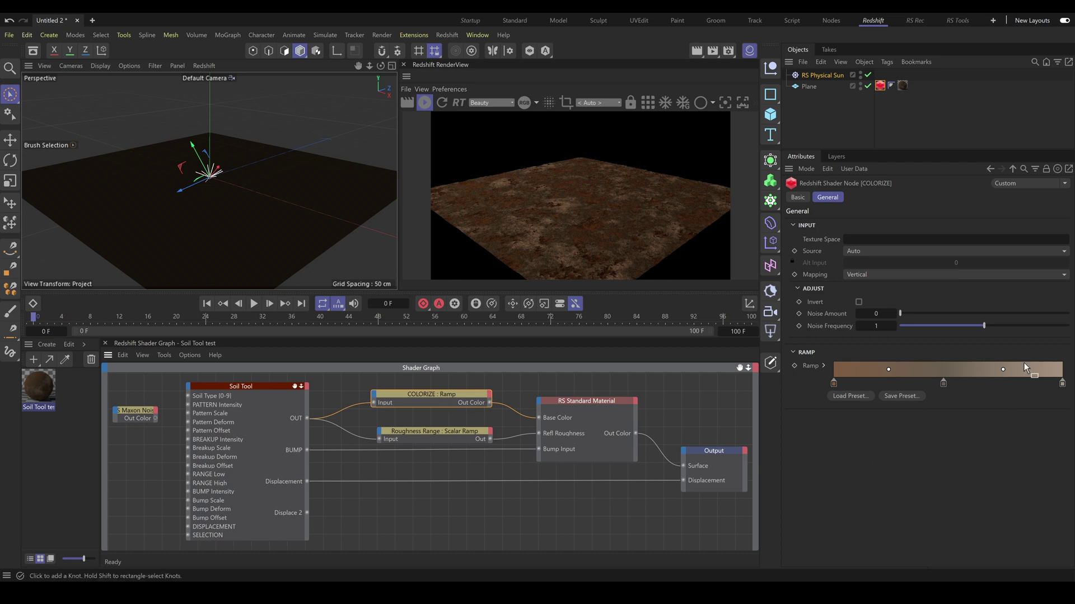
Set the colorize ramp's middle knot colour to H 36°, S 22%, V 45%
click(823, 366)
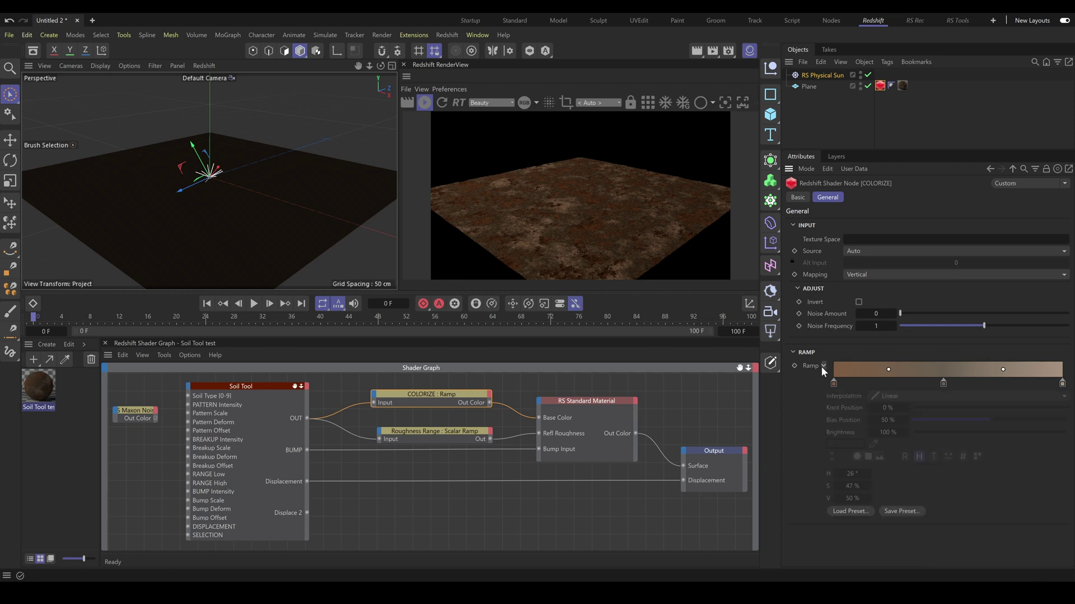
click(943, 384)
click(1003, 498)
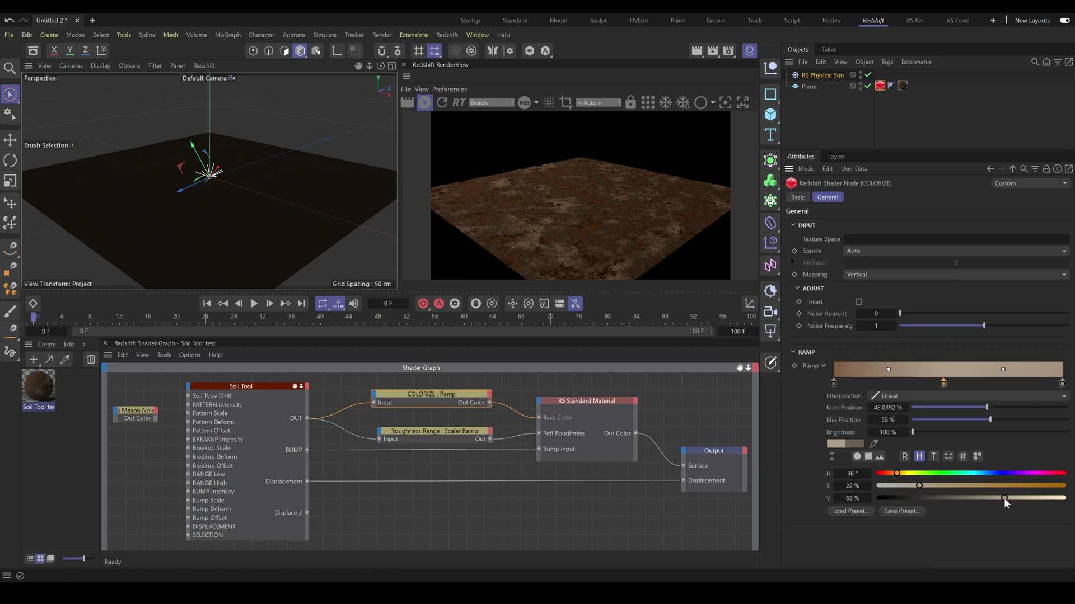
click(916, 498)
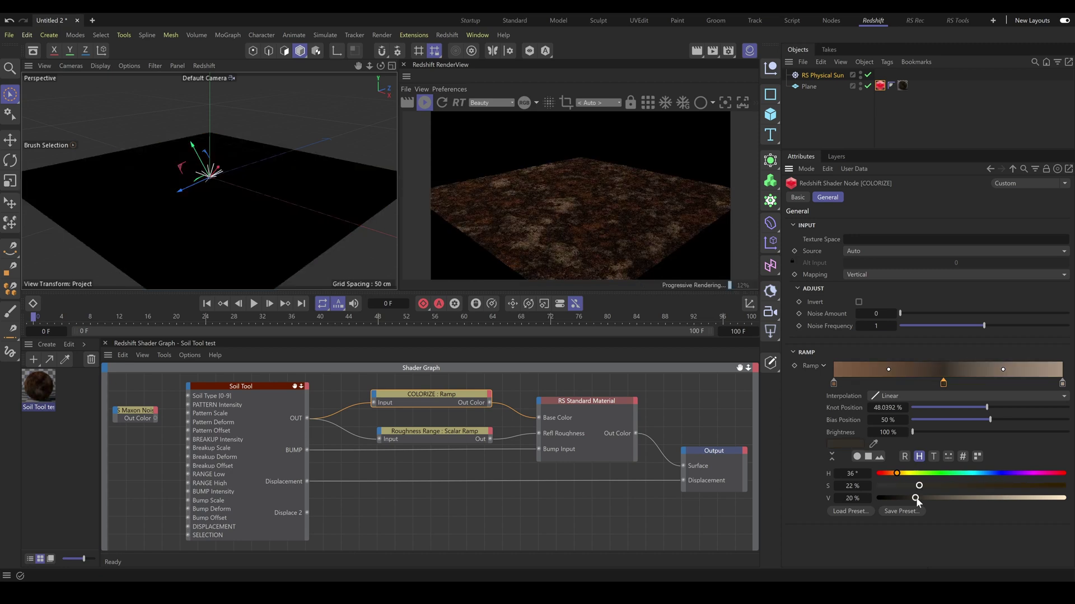
drag(920, 498, 961, 499)
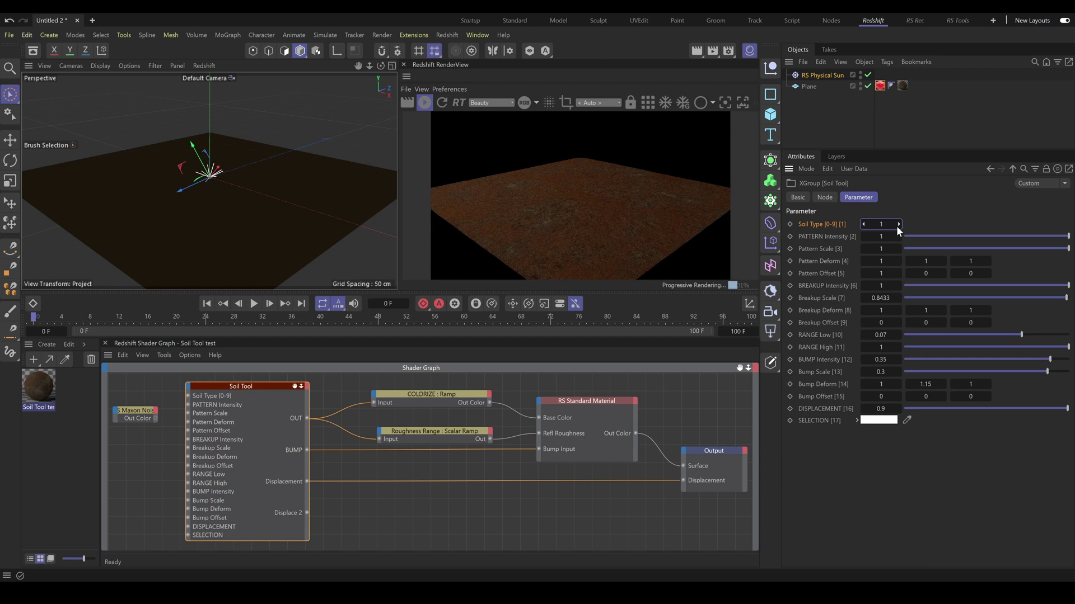
Step the Soil Type up to 4
click(898, 224)
click(898, 224)
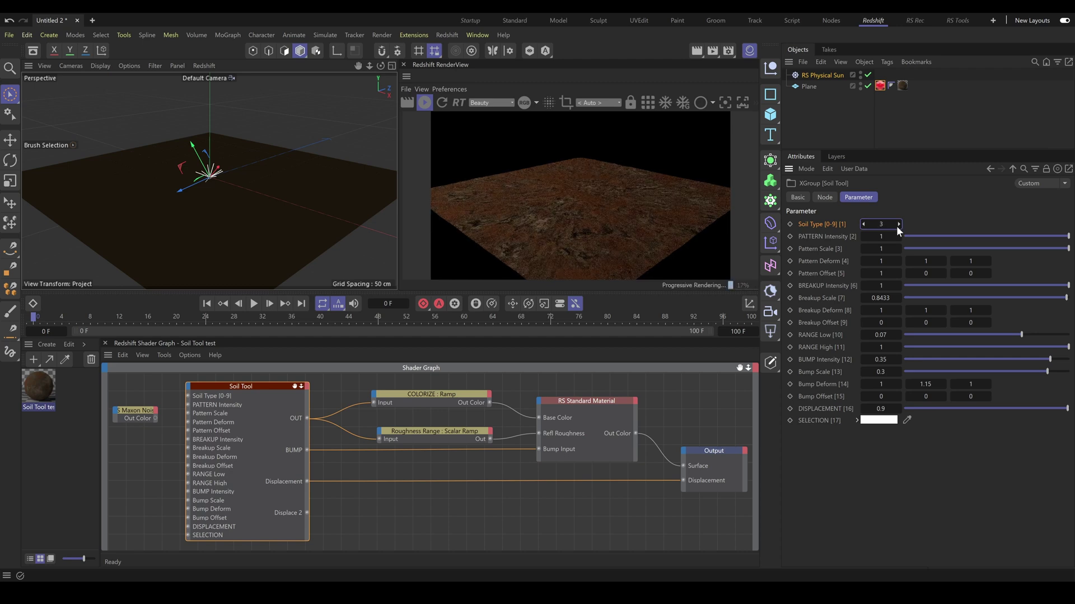
click(898, 224)
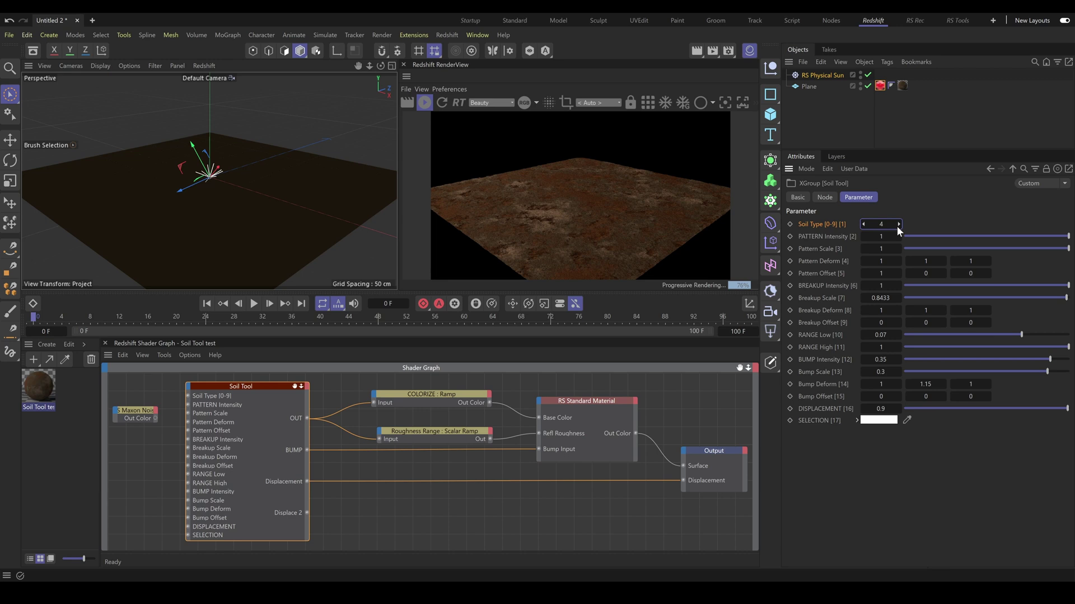
Drag the range and bump sliders to Low 0.0019, High 0.6368, Intensity 0.6577, Bump Scale 0.4808
drag(1035, 334, 927, 335)
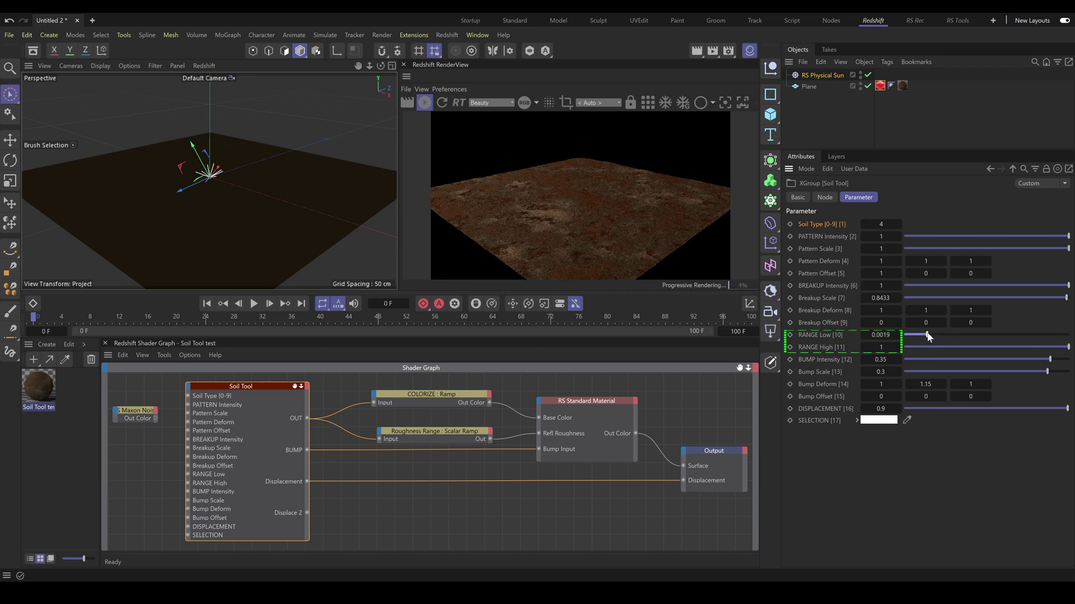
click(1050, 347)
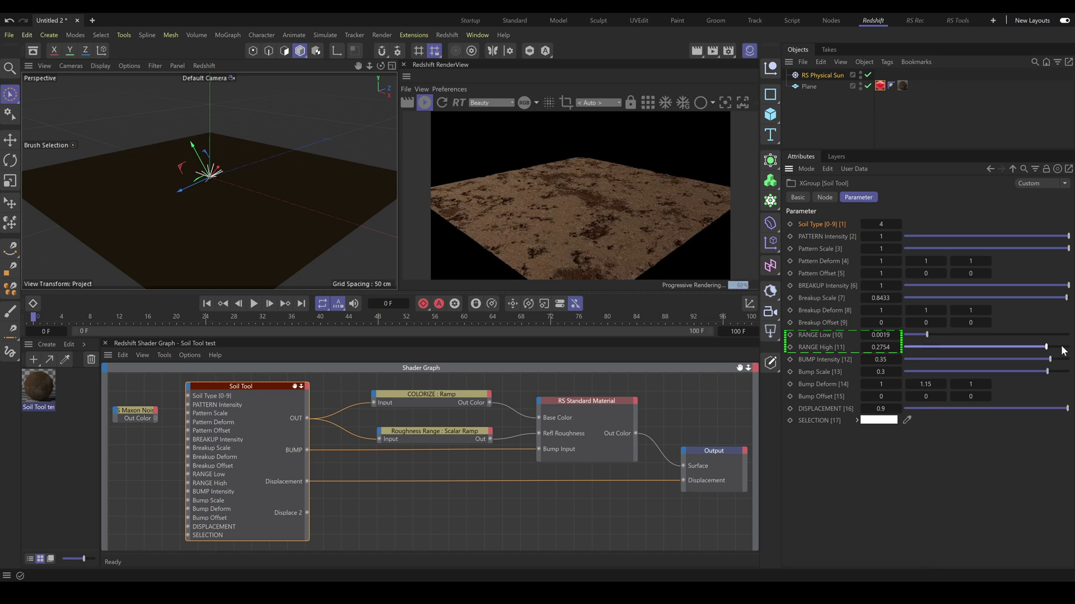
click(1061, 347)
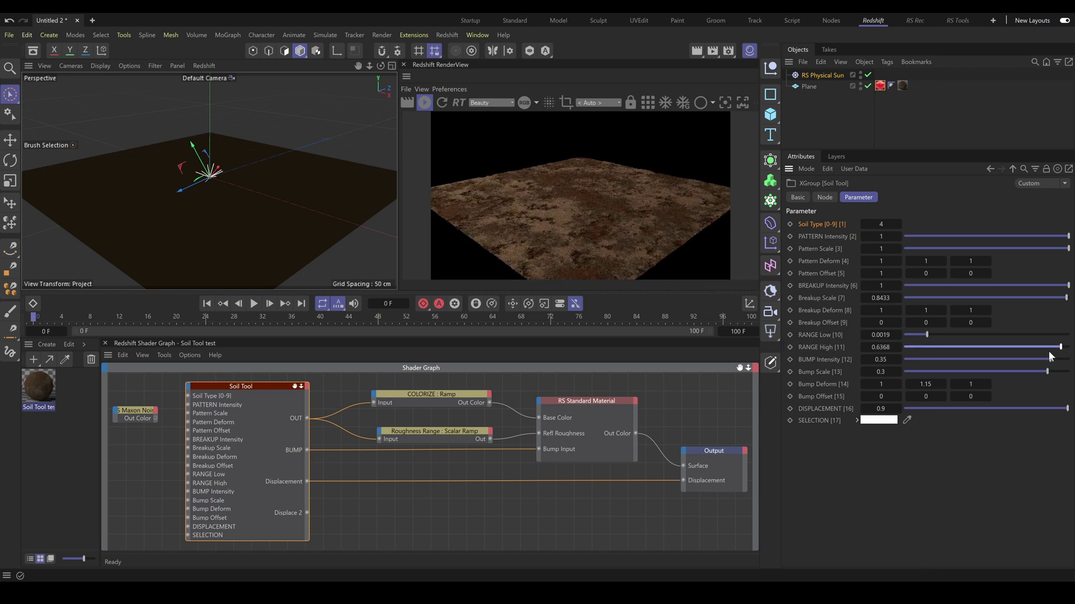
drag(844, 358, 836, 365)
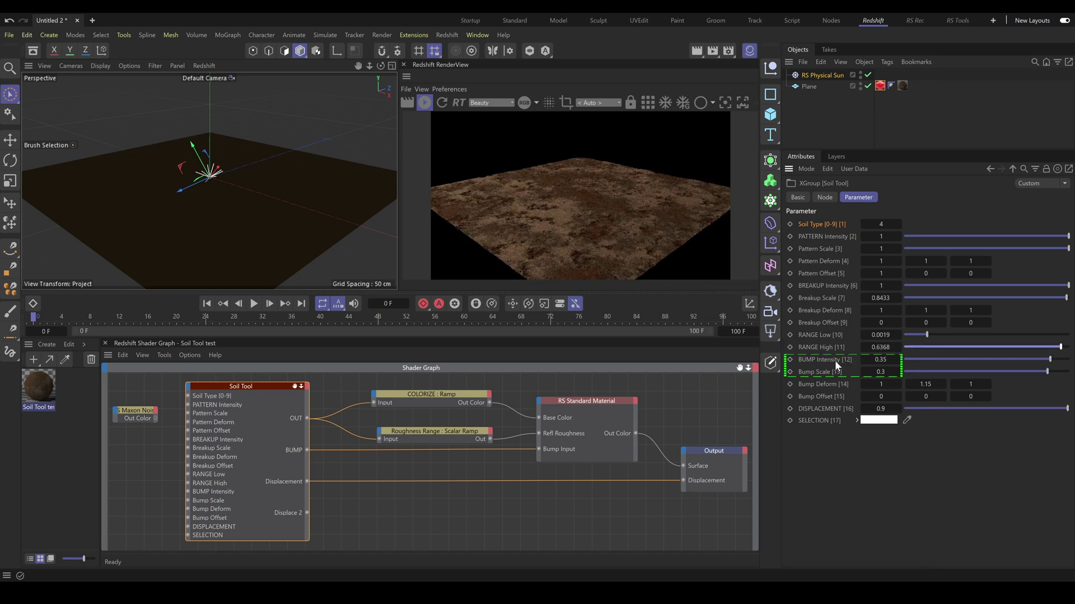
click(1061, 360)
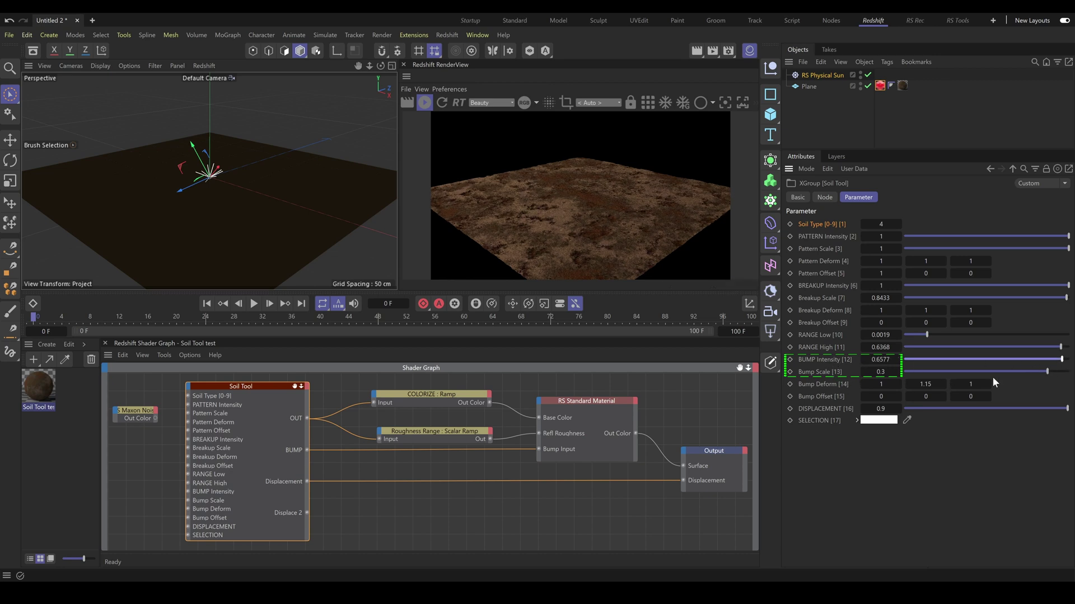
click(1055, 372)
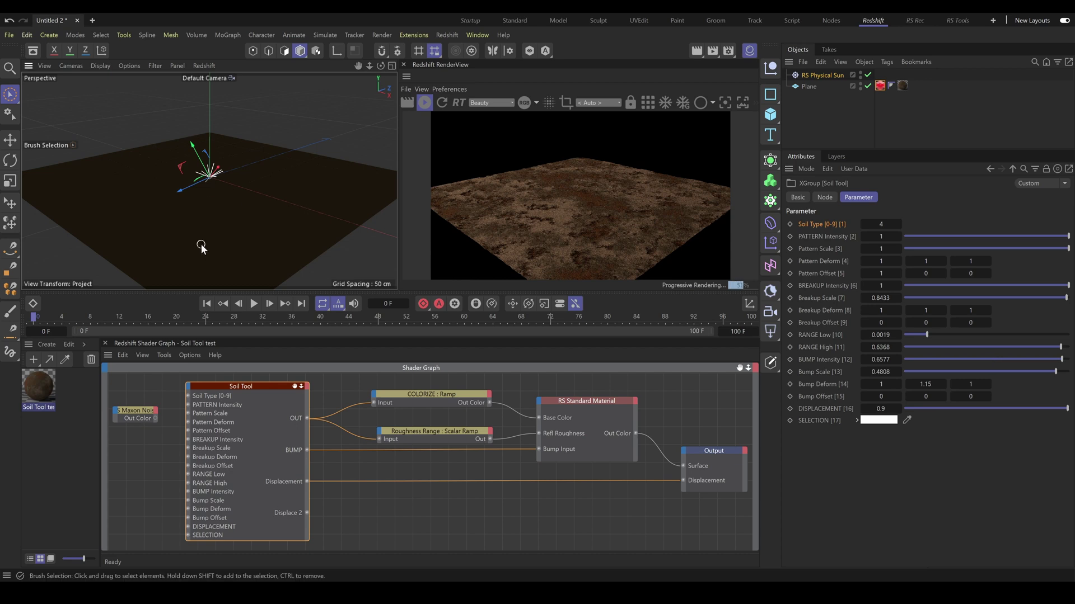
scroll(200, 244, up, 10)
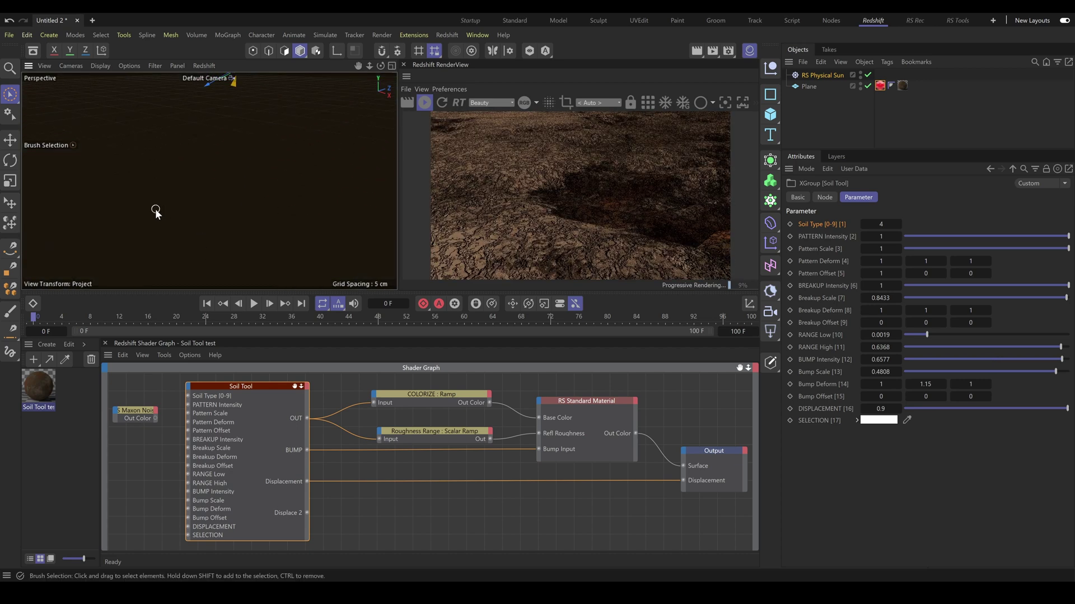
Zoom in on the plane and lower Bump Scale to 0.0562 for finer bumps
scroll(156, 210, up, 1)
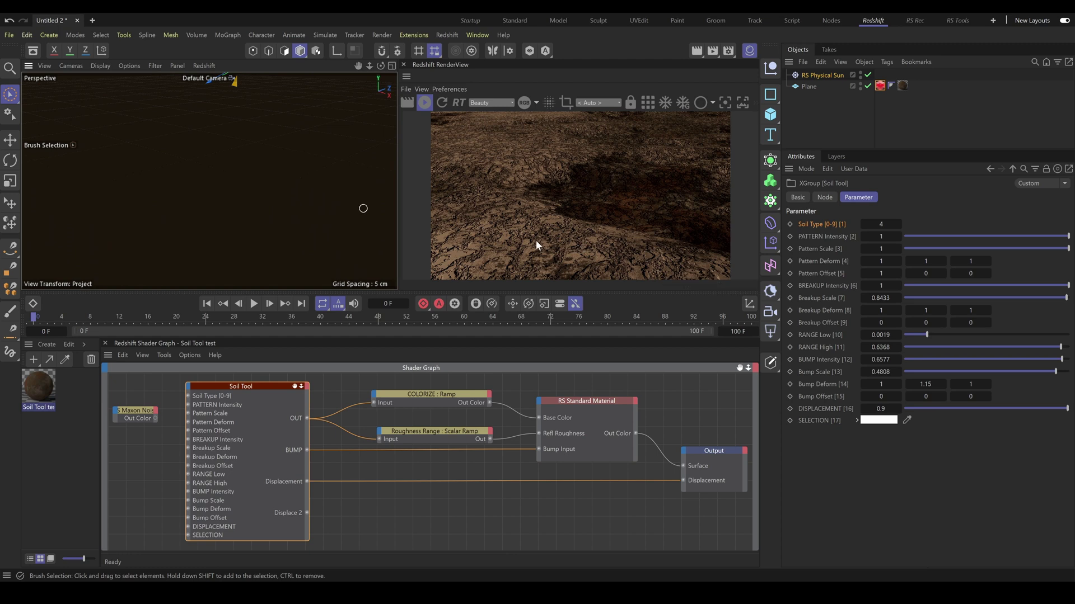
drag(1055, 372, 1018, 371)
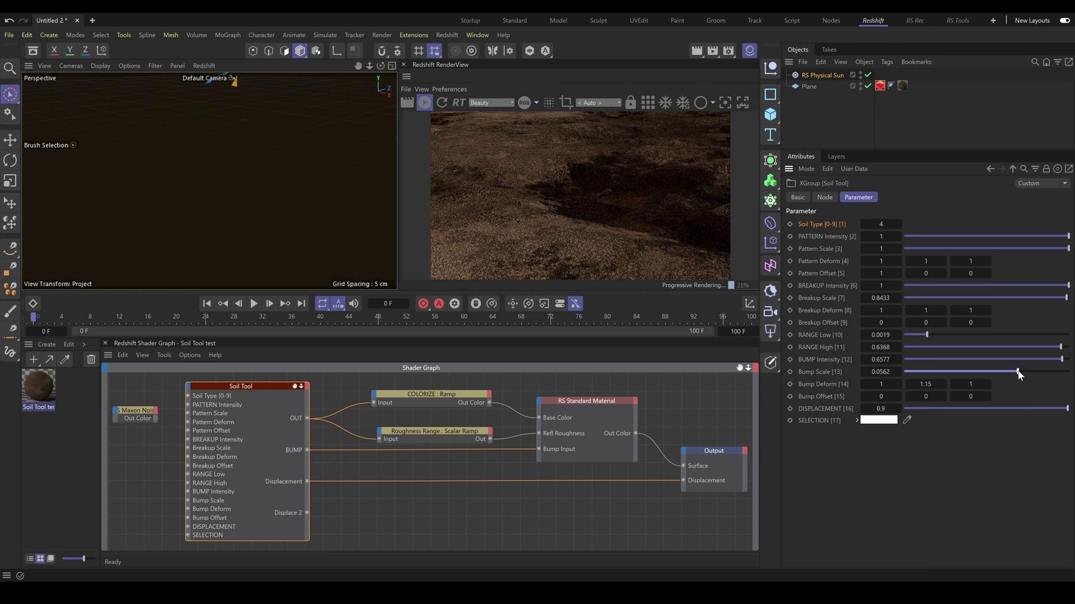
key(Tab)
key(Tab)
Set Bump Deform to 2, 2.15, 2
text(2.15)
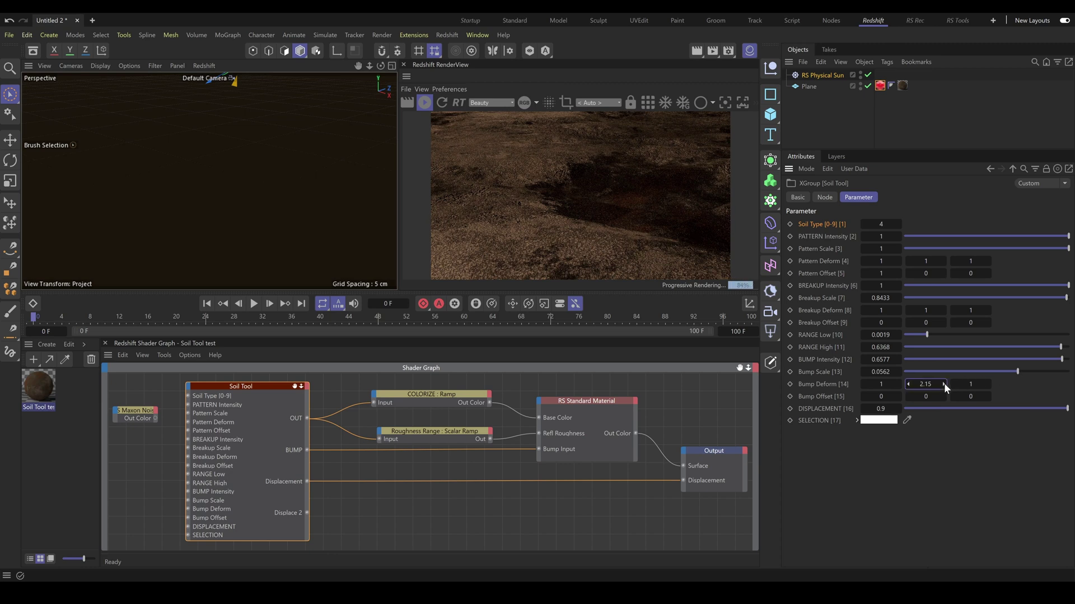
key(Return)
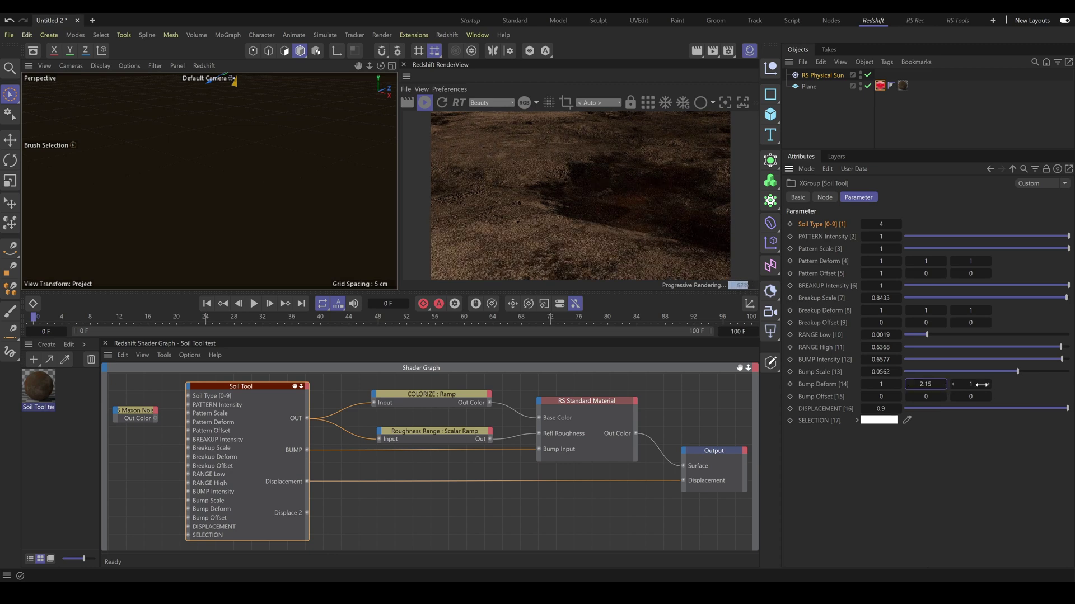
click(988, 384)
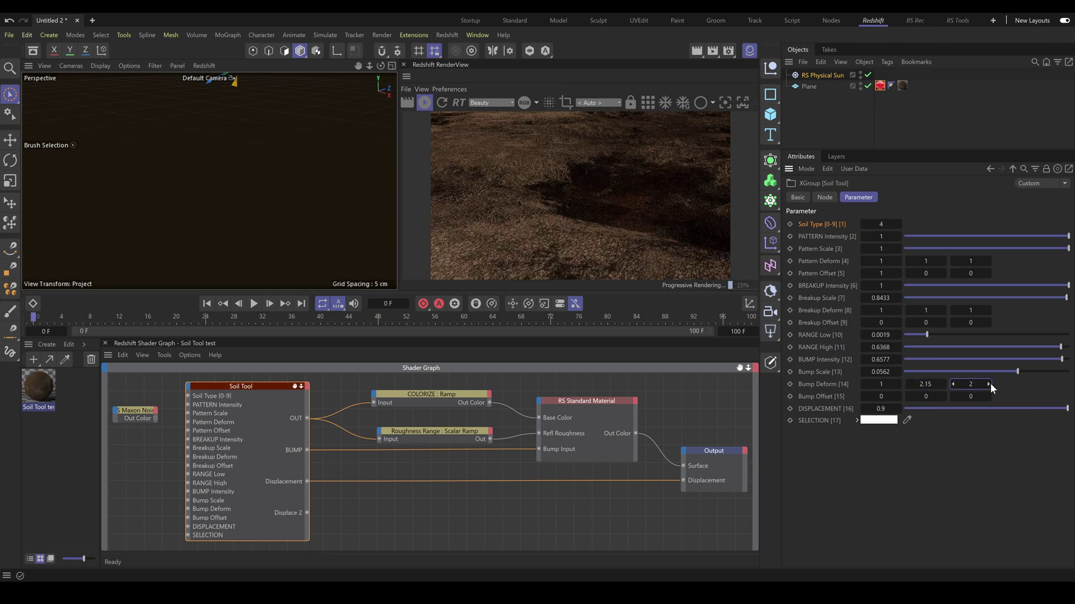
click(899, 384)
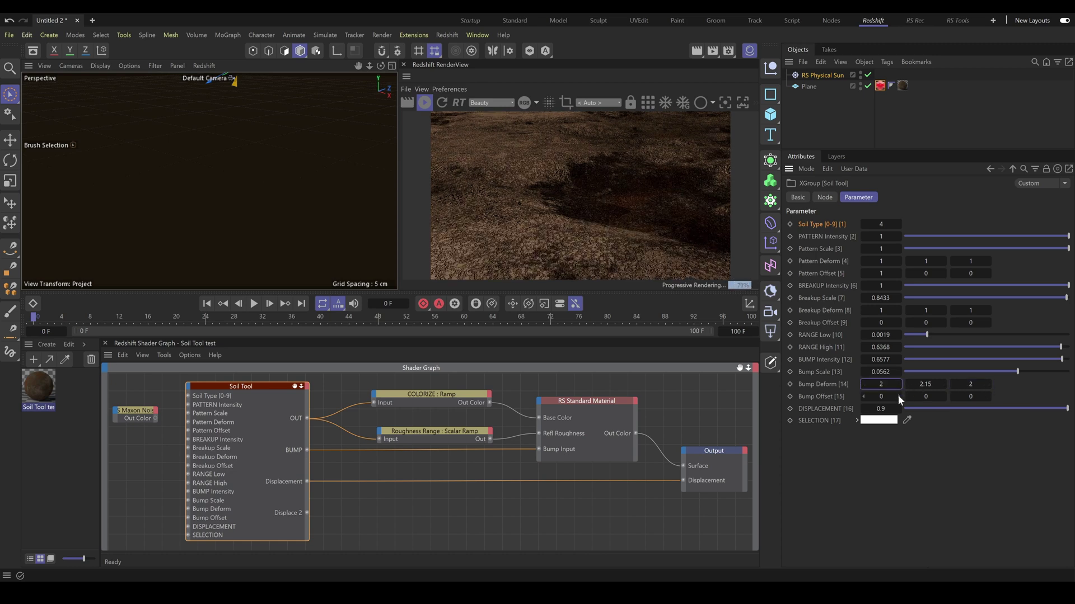
Raise Bump Offset's first value to 6
click(898, 397)
click(898, 396)
click(898, 396)
click(898, 396)
click(898, 396)
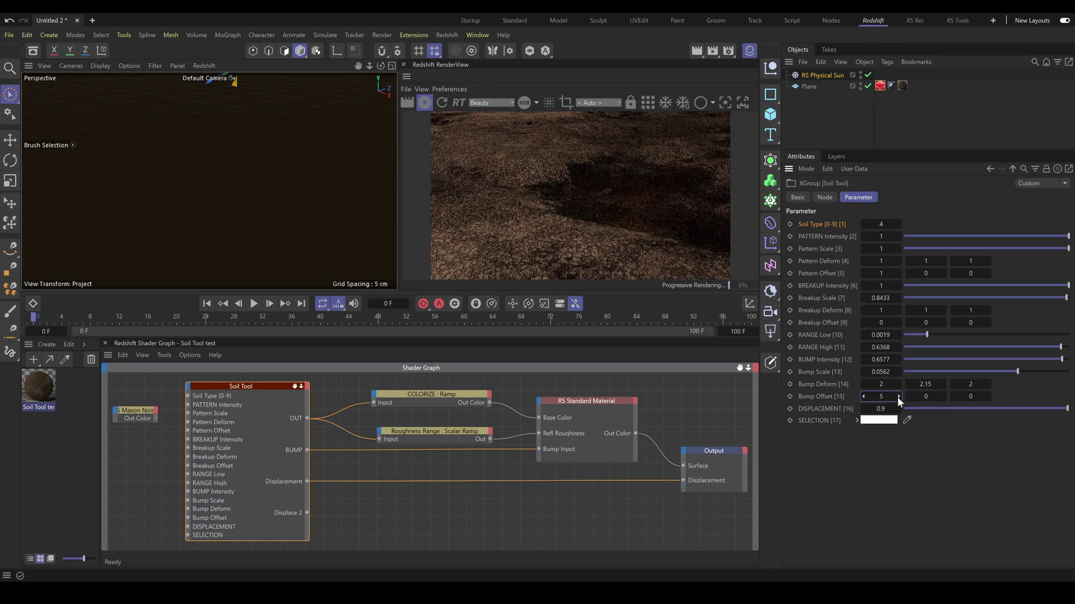
click(897, 397)
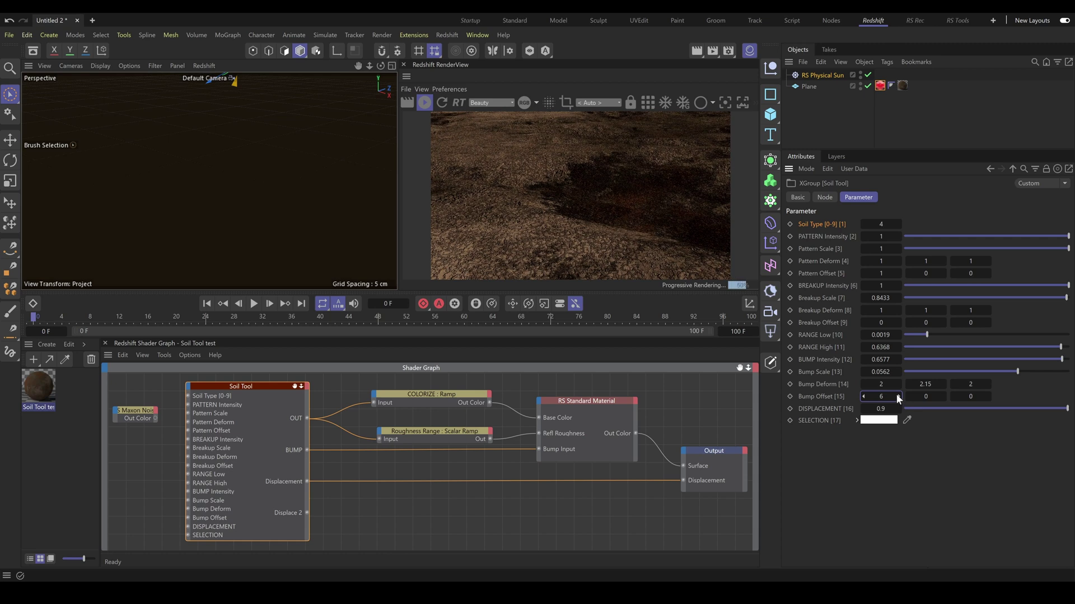
Set Pattern Offset's second value to 0.2
click(943, 274)
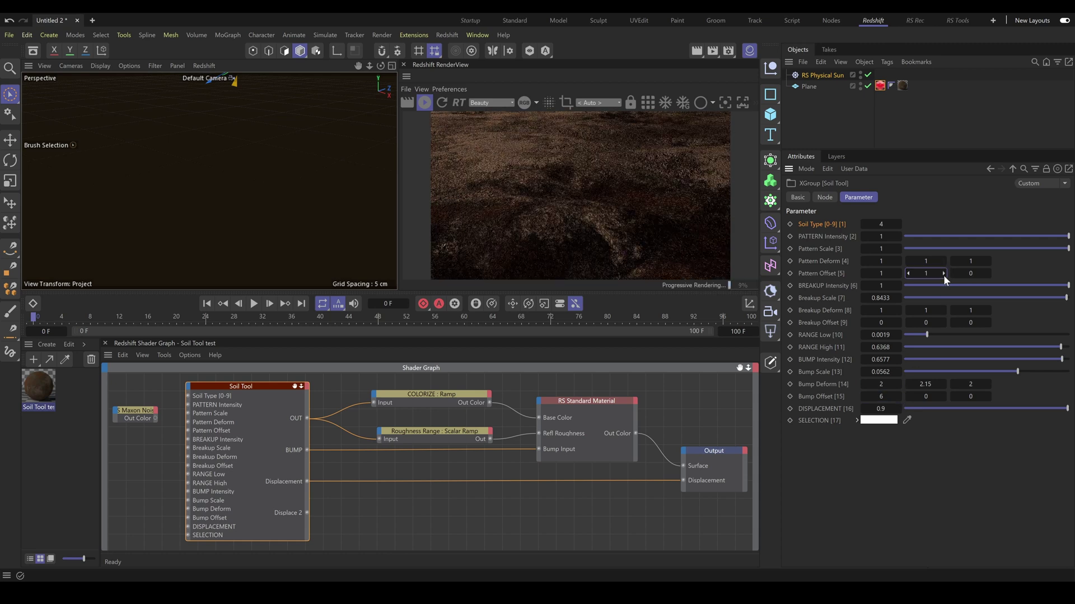
click(926, 273)
key(Return)
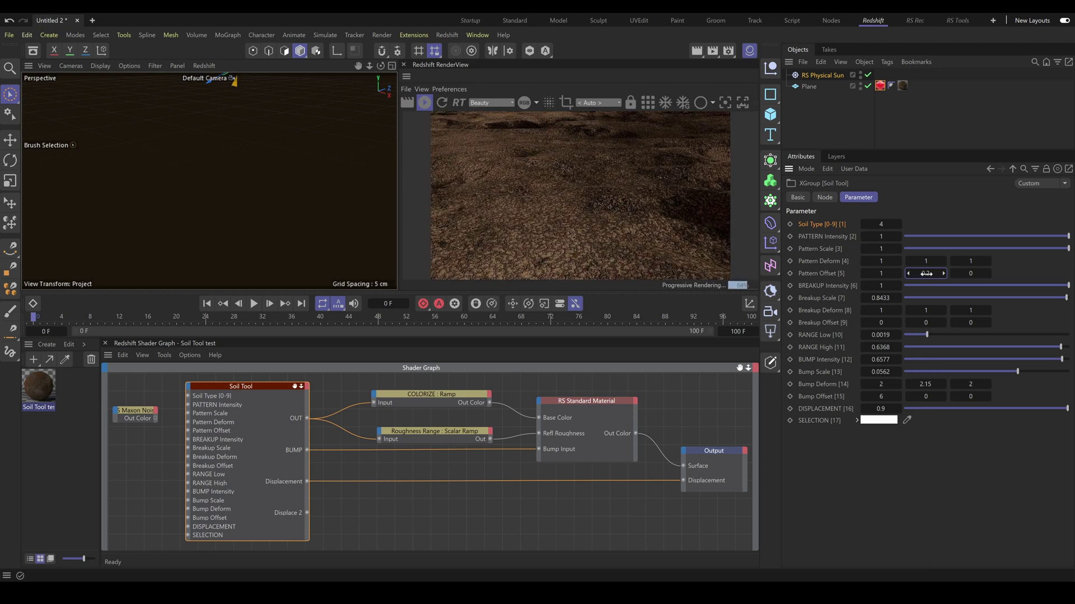
drag(925, 273, 912, 274)
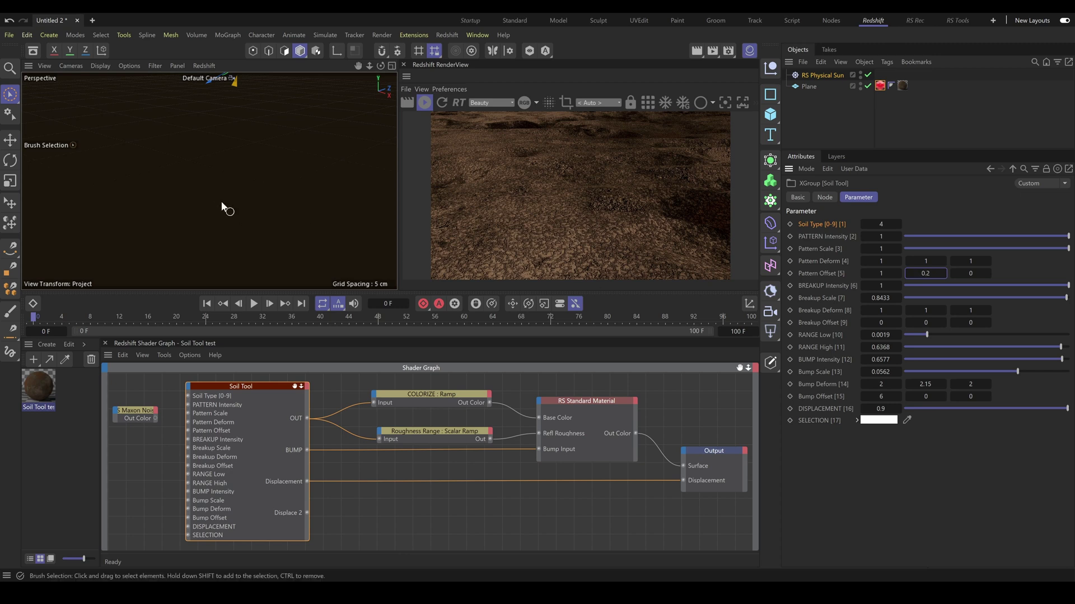
scroll(220, 206, down, 5)
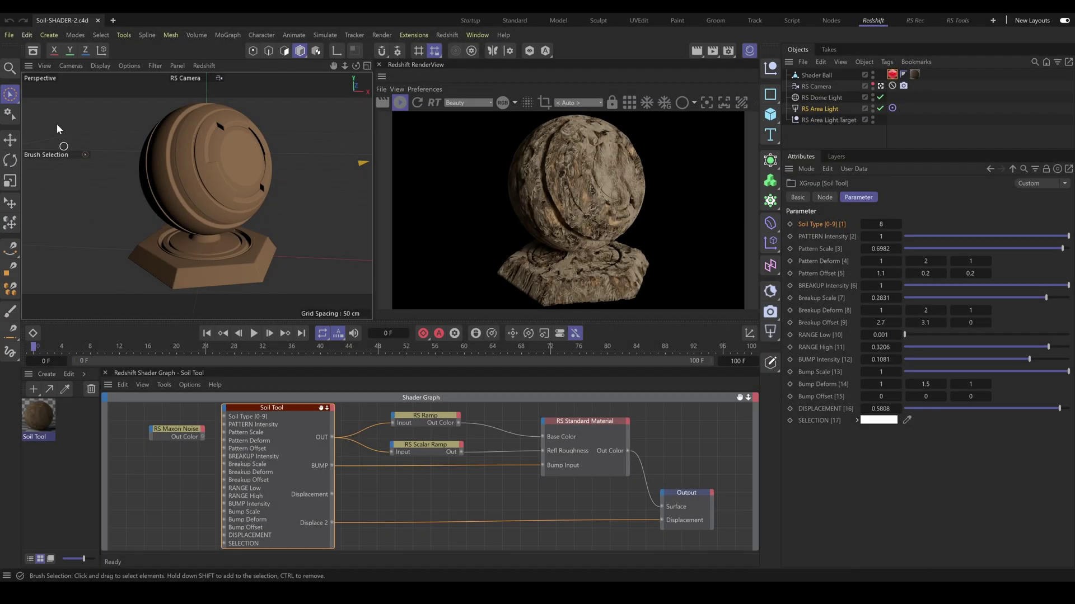
In the Asset Browser, browse LFO Materials > Sand Soil and apply Soil 03 to the Shader Ball
click(33, 51)
click(29, 210)
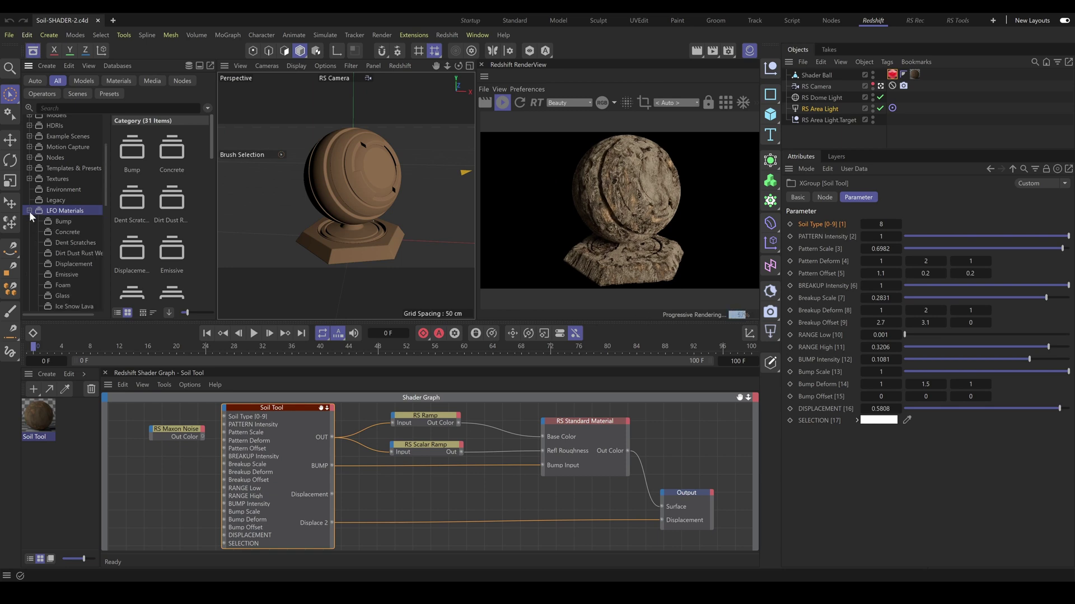
drag(105, 200, 108, 277)
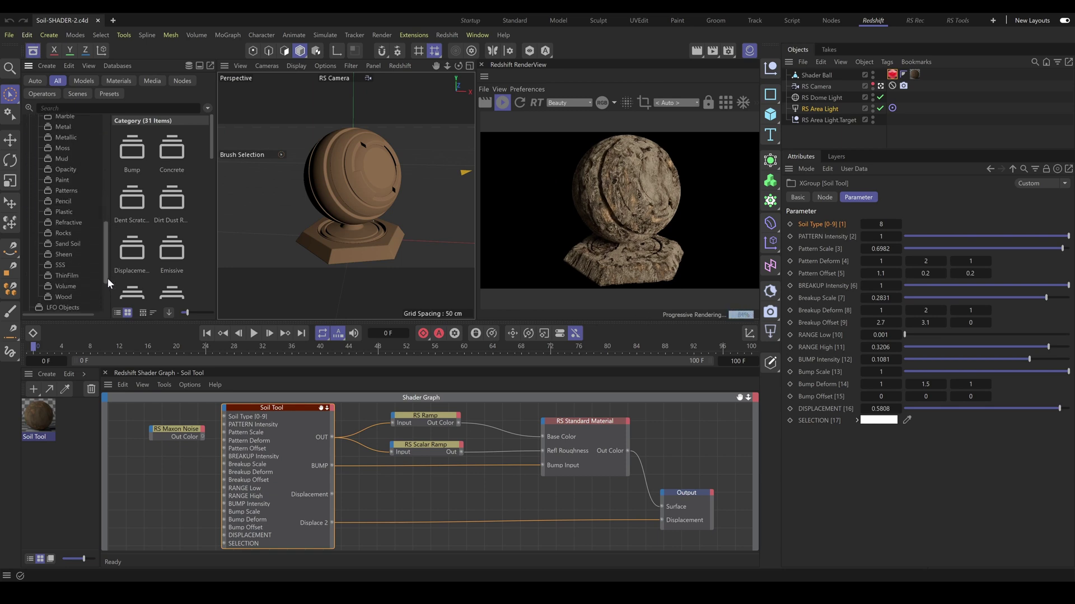
click(75, 243)
drag(213, 180, 217, 267)
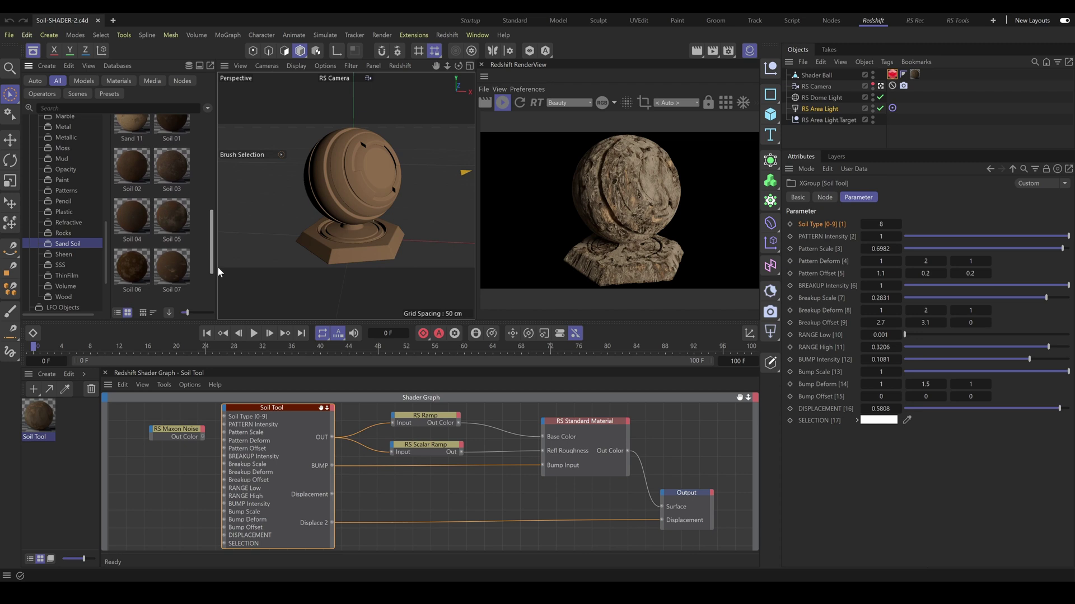
drag(171, 161, 916, 78)
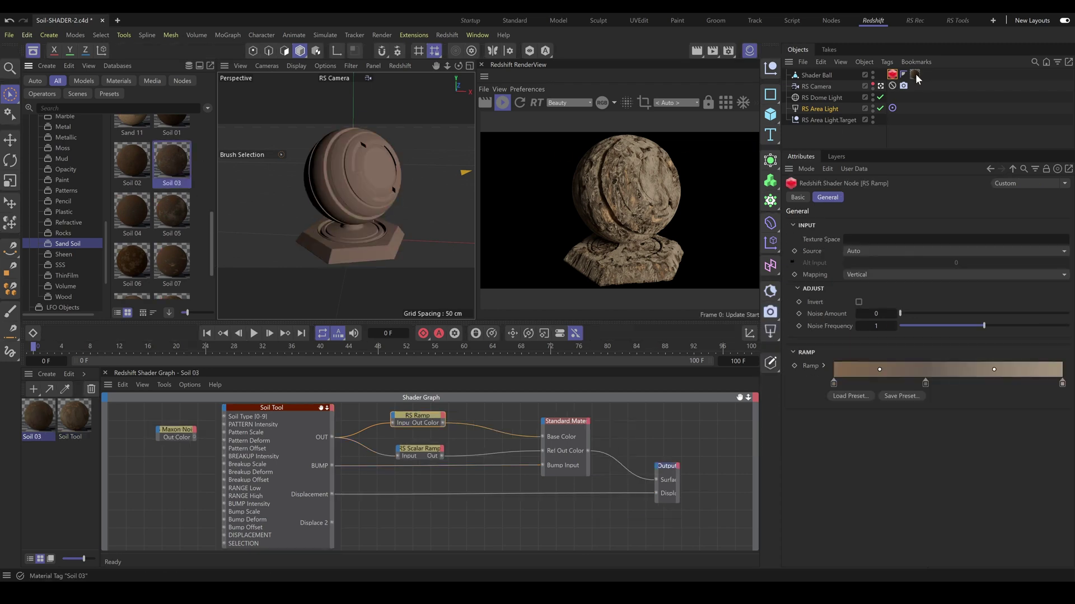
Drag Soil 04, then Soil 05, onto the Shader Ball, leaving Soil 05 applied
drag(132, 212, 917, 78)
drag(171, 211, 916, 79)
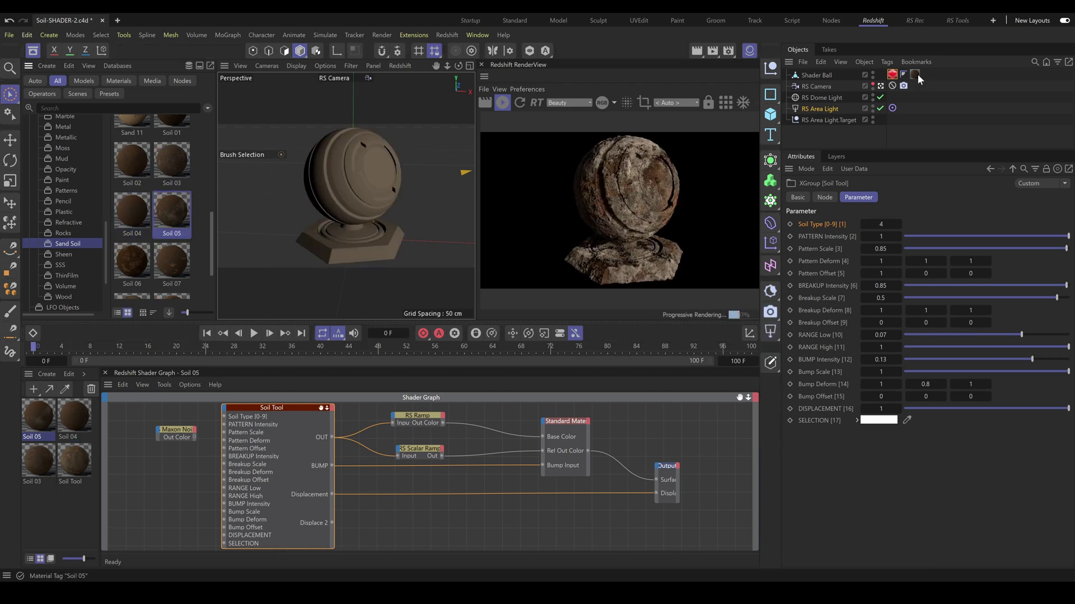